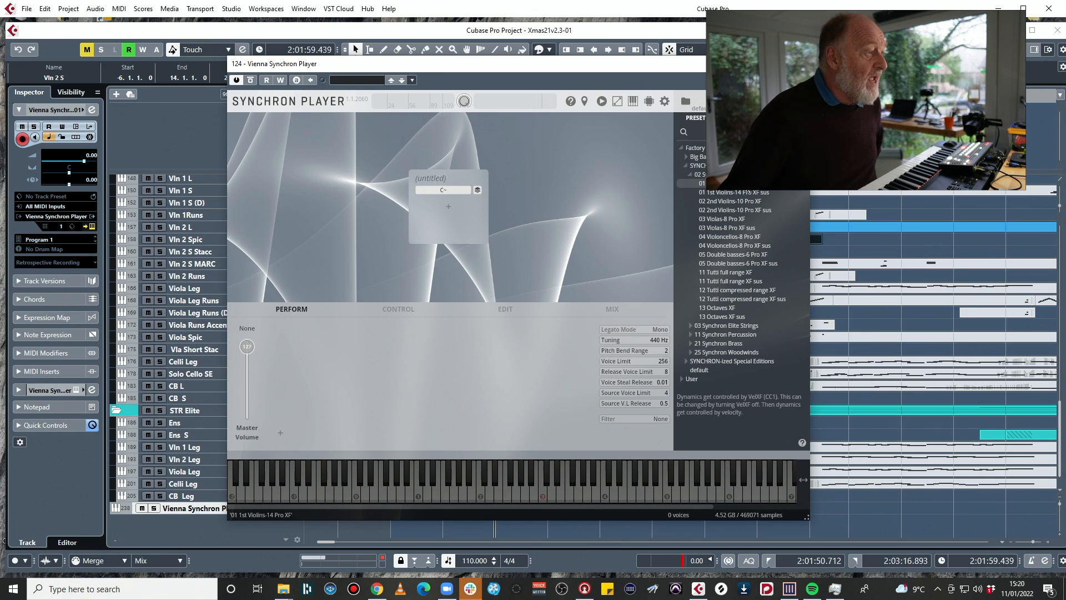
# Step: Load the 01 1st Violins-14 Pro XF preset and audition Short notes before returning the articulation to Long notes
pyautogui.doubleClick(745, 186)
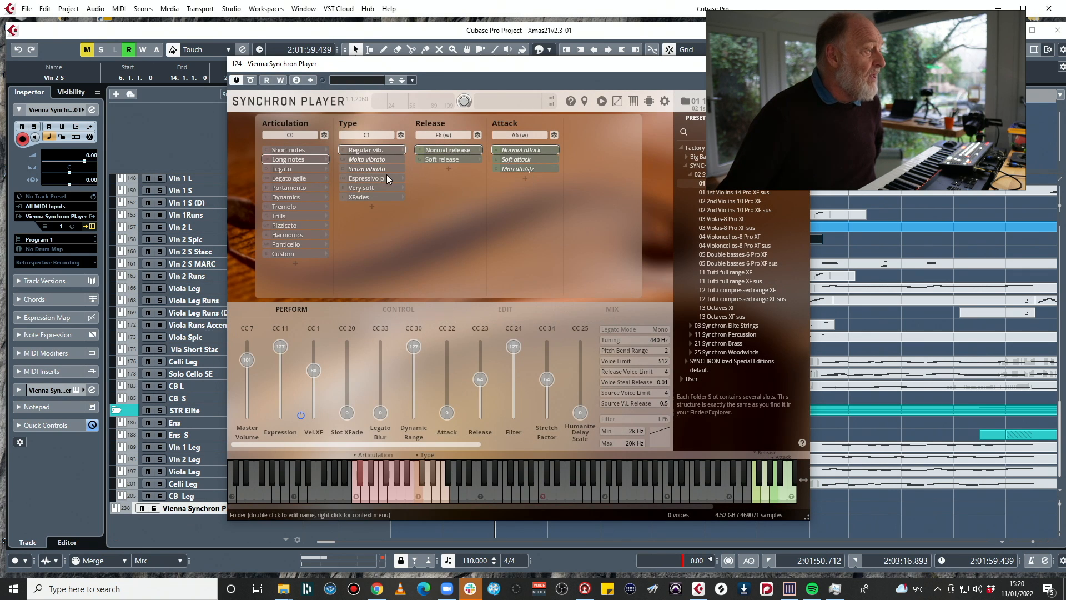
pyautogui.click(308, 150)
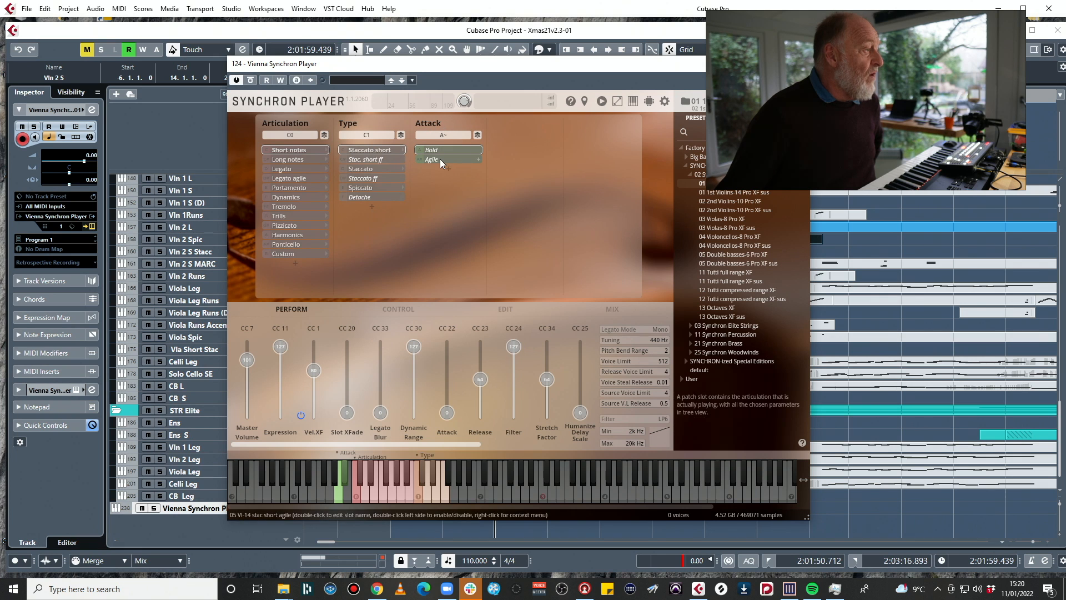
pyautogui.click(293, 160)
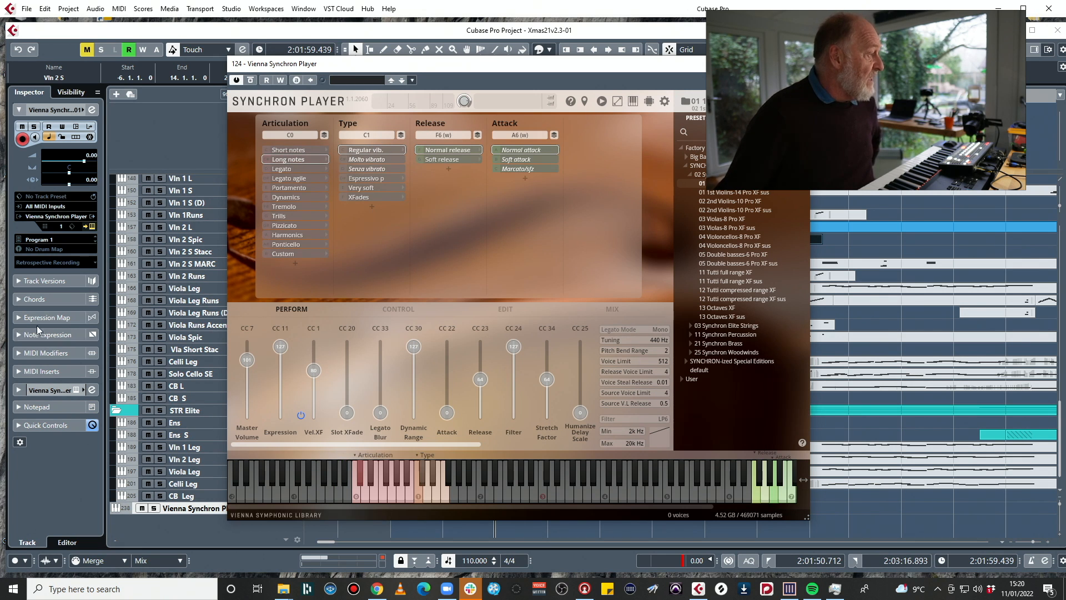
# Step: Open the Expression Map Setup for the Vienna Synchron Player 01 track and start loading a map file
pyautogui.click(20, 319)
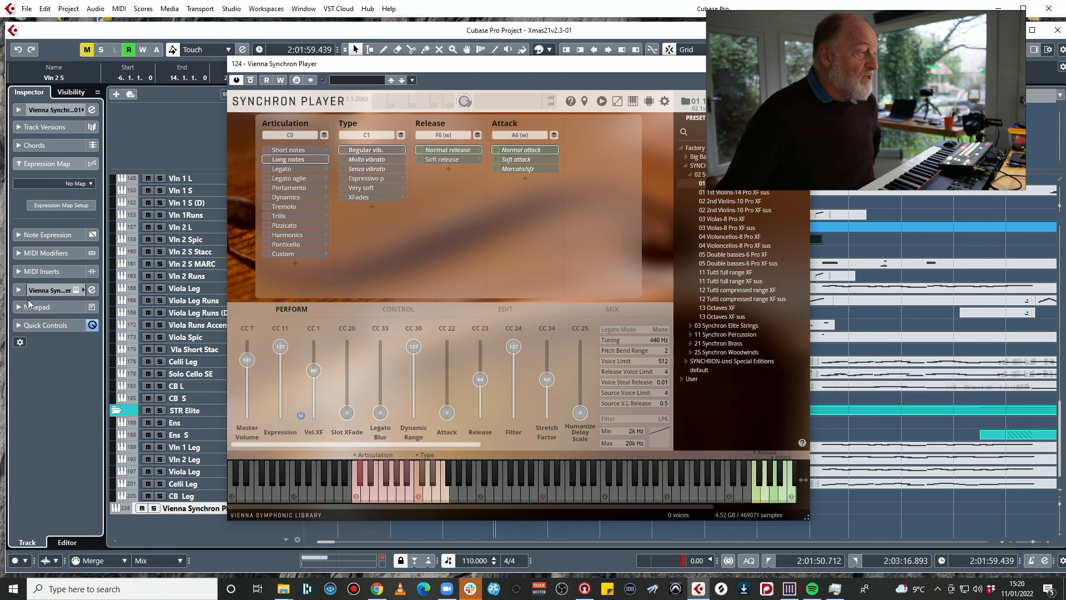
pyautogui.click(68, 207)
pyautogui.click(384, 400)
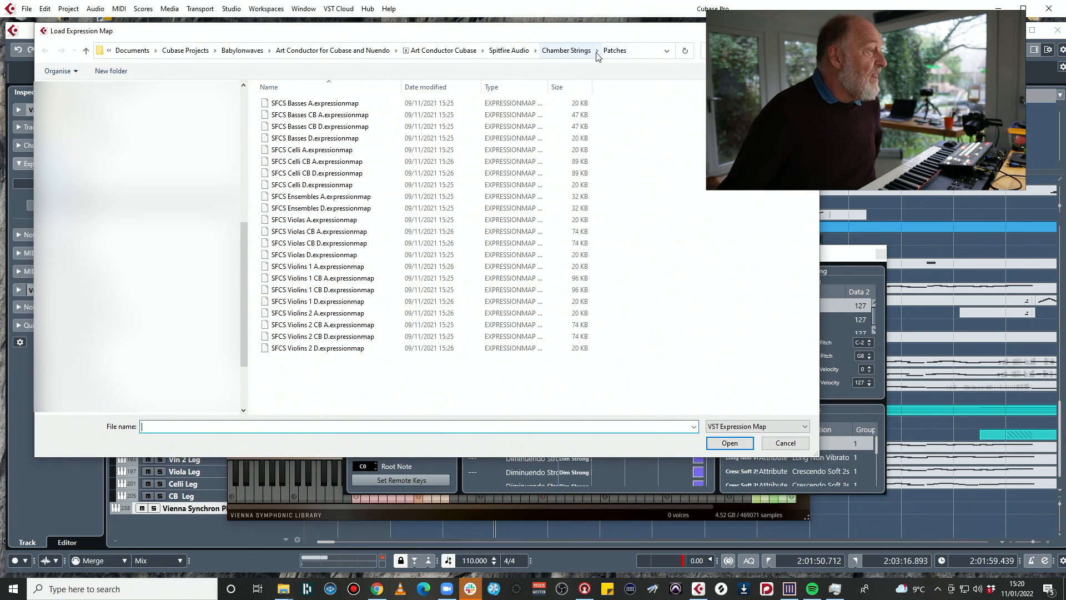
# Step: Browse within the Art Conductor Cubase folder to VSL, Synchron 02 Strings Pro, 01 Violins 1st
pyautogui.click(420, 51)
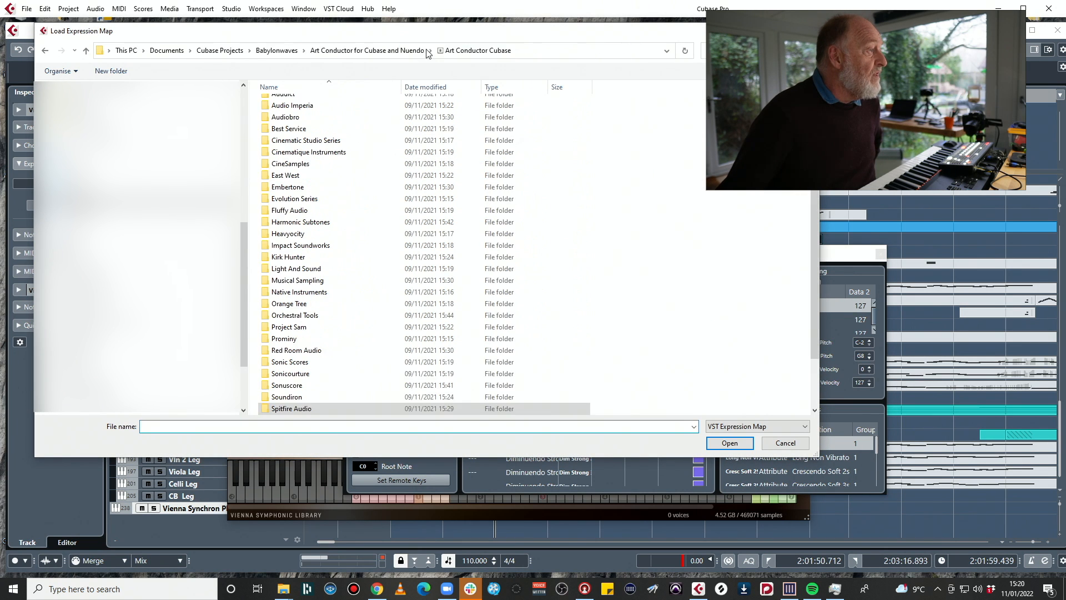
pyautogui.scroll(-1, 360, 295)
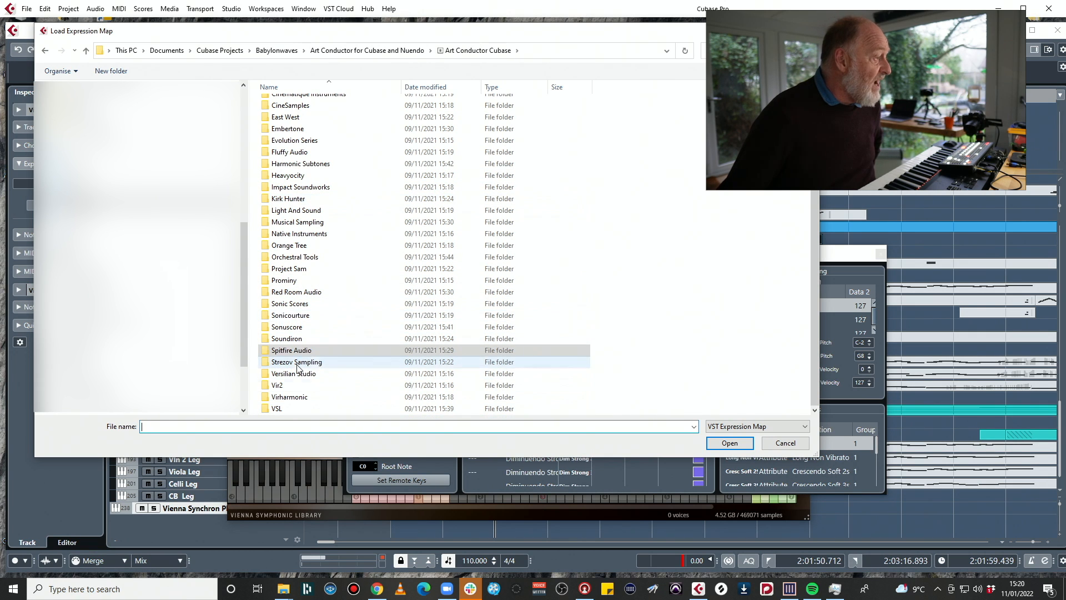
pyautogui.doubleClick(296, 408)
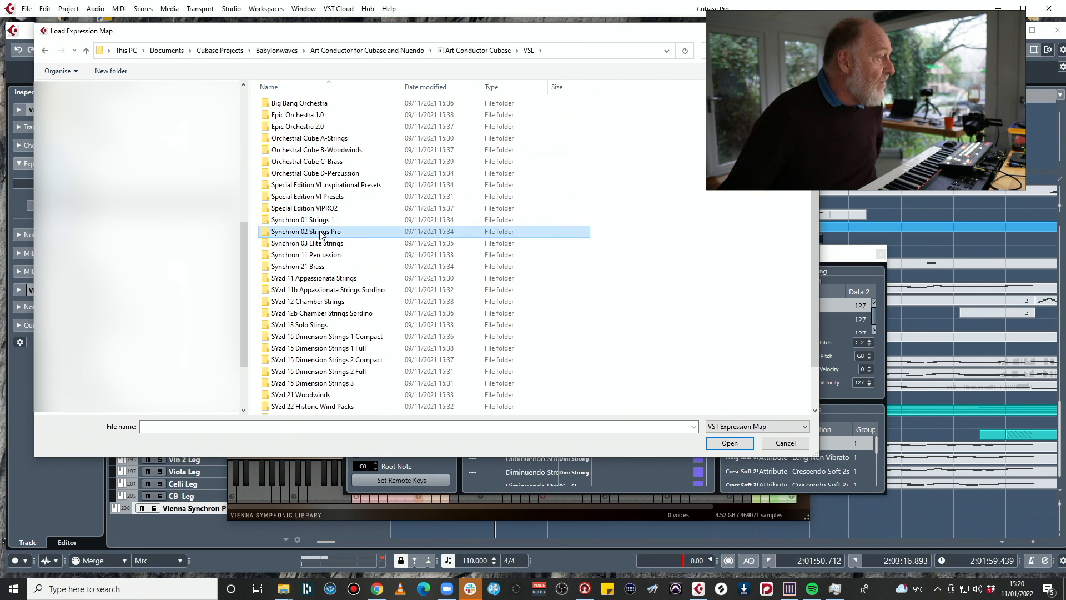
pyautogui.doubleClick(321, 231)
pyautogui.doubleClick(305, 103)
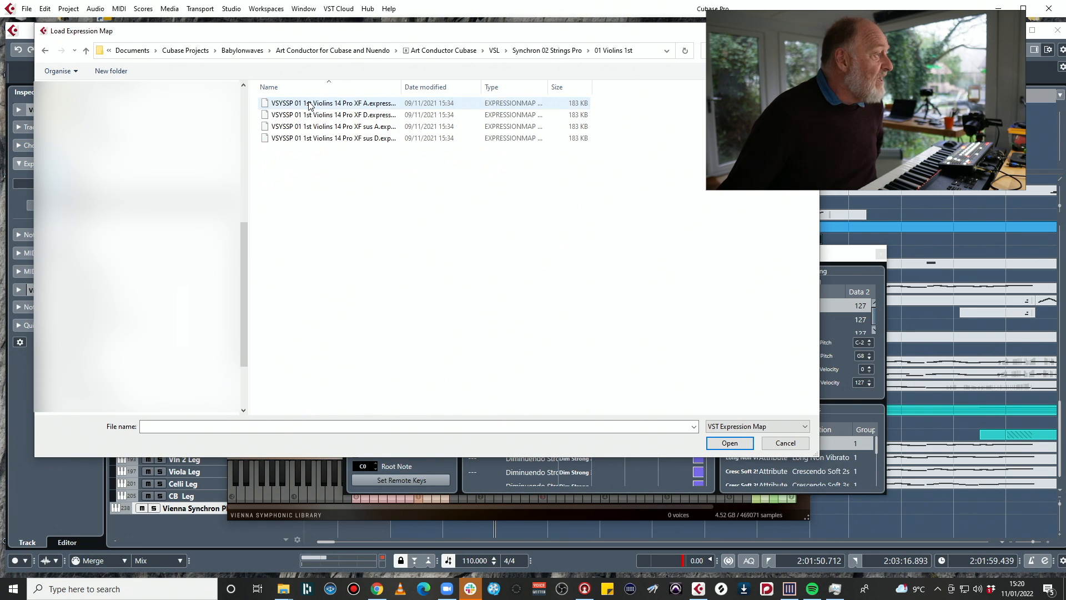
# Step: Load the VSYSSP 01 1st Violins 14 Pro XF D expression map and close the Expression Map Setup
pyautogui.moveTo(401, 84); pyautogui.dragTo(534, 84)
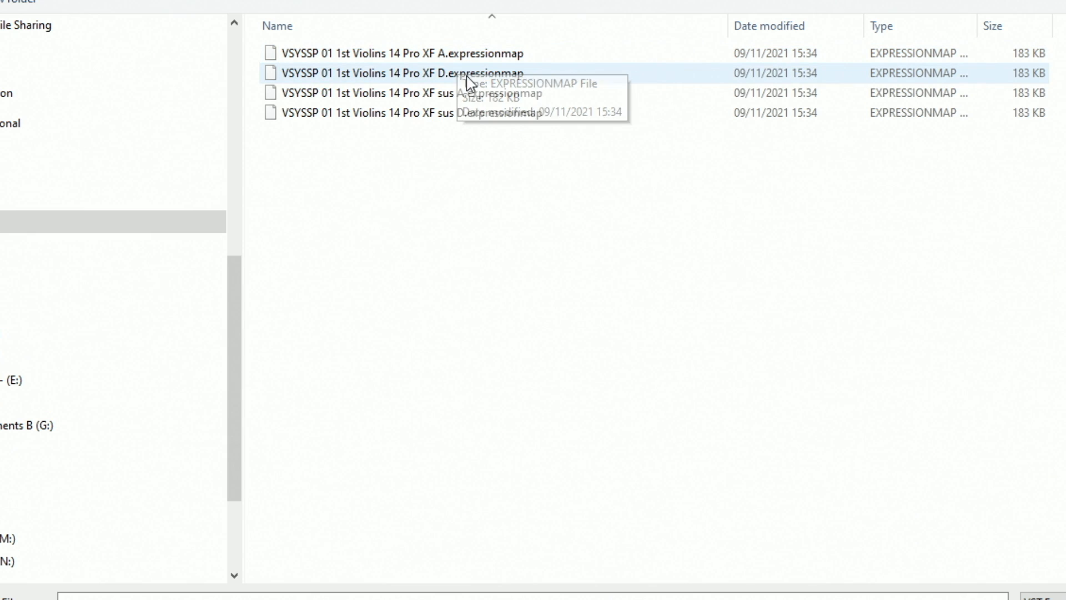
pyautogui.click(501, 76)
pyautogui.press('Return')
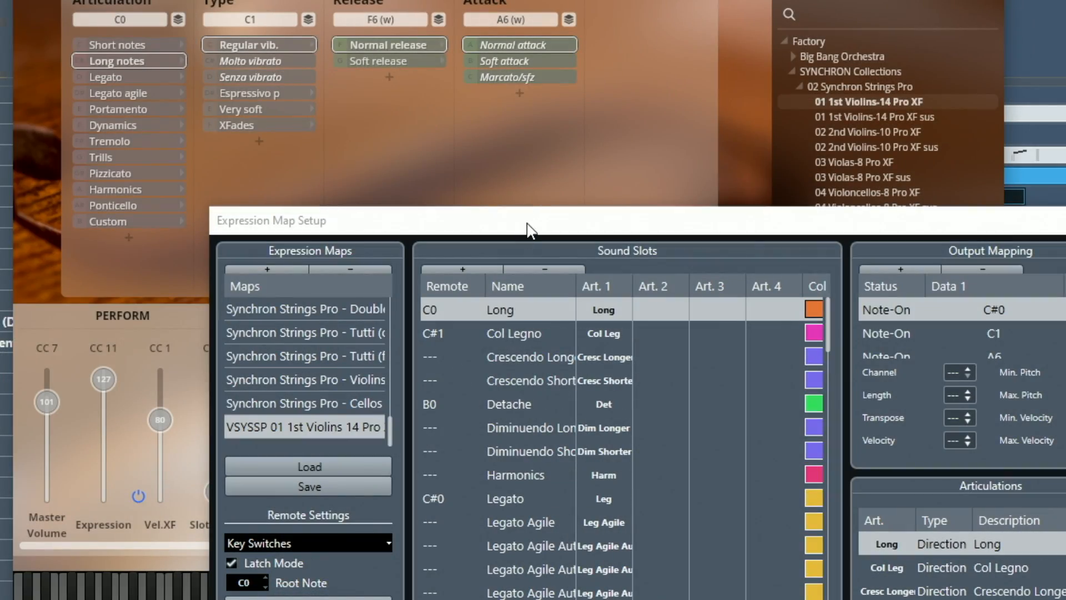
pyautogui.moveTo(528, 224); pyautogui.dragTo(395, 123)
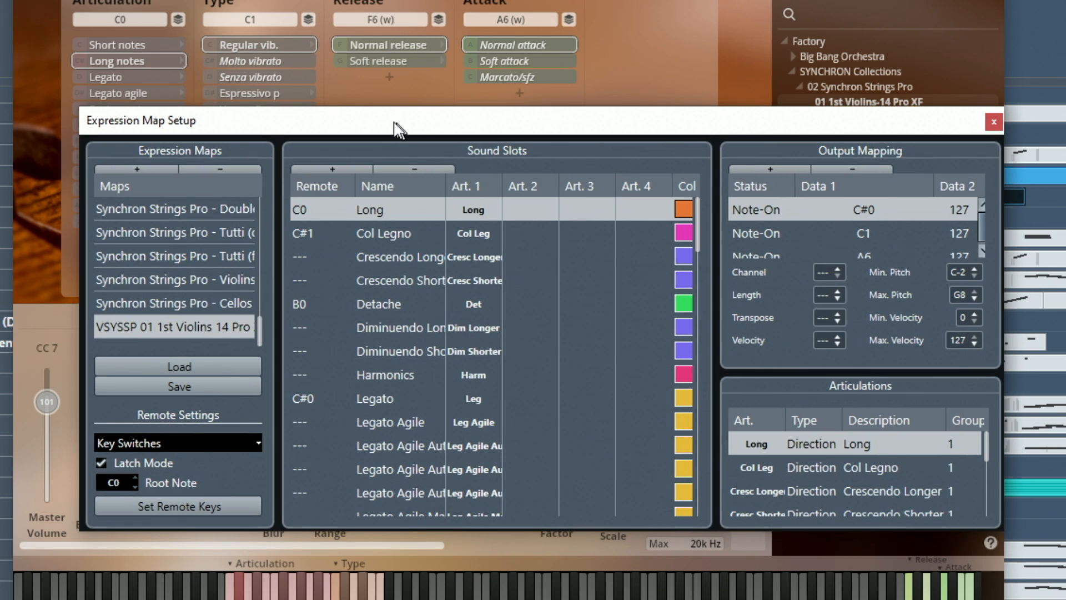
pyautogui.click(993, 122)
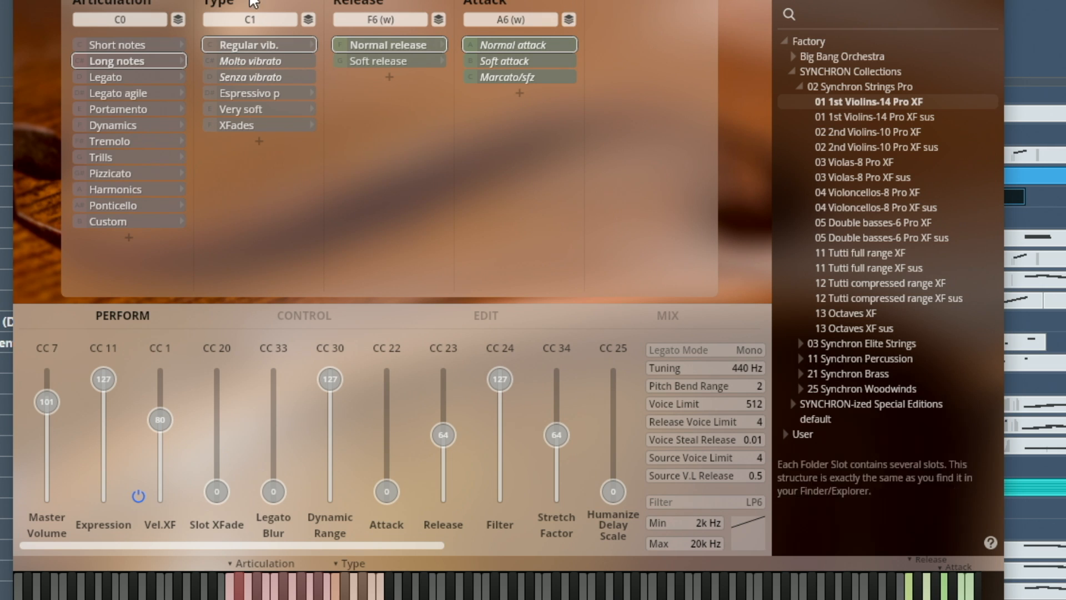
# Step: Open the Vienna Synchron Player 01 part in the lower-zone Key Editor and enlarge its Articulations lane
pyautogui.moveTo(255, 0); pyautogui.dragTo(281, 0)
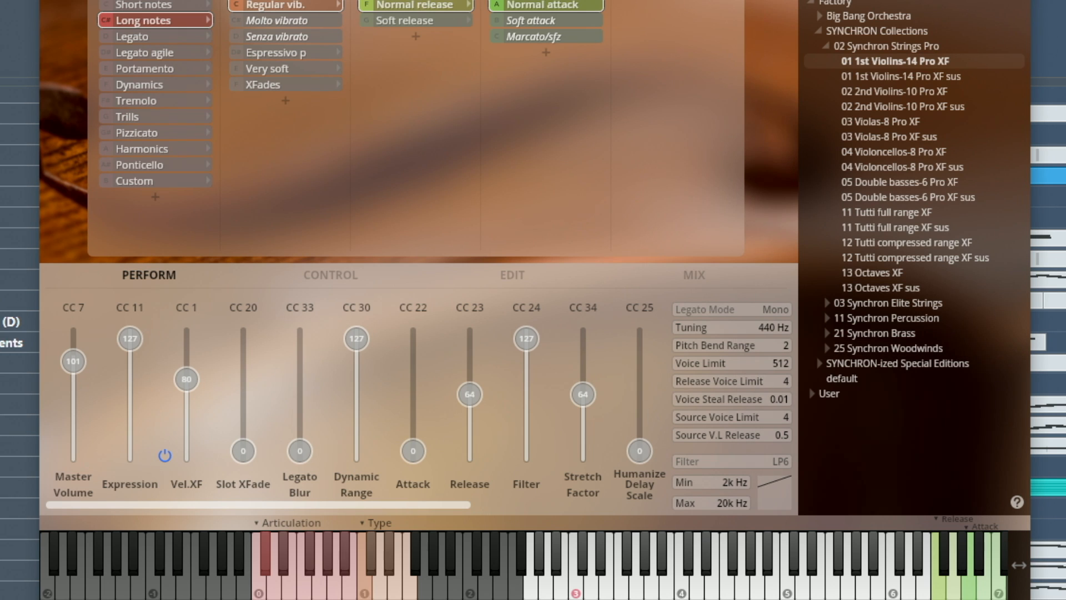
pyautogui.press('Return')
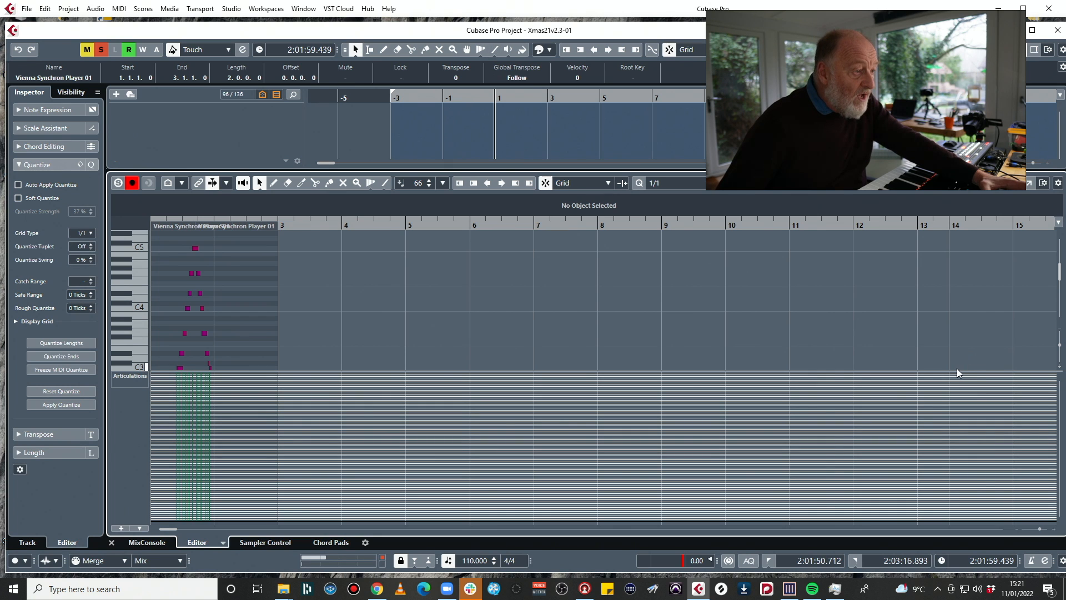
pyautogui.moveTo(957, 370); pyautogui.dragTo(956, 286)
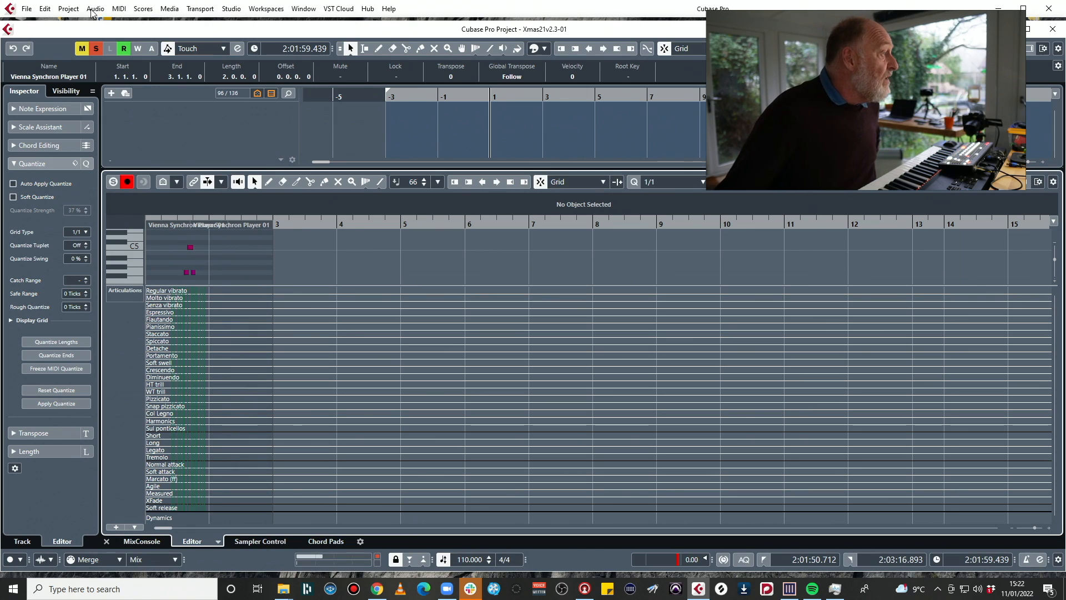
# Step: Open the part in a separate Key Editor window and resize the Articulations lane so every articulation name is readable
pyautogui.click(123, 11)
pyautogui.click(138, 25)
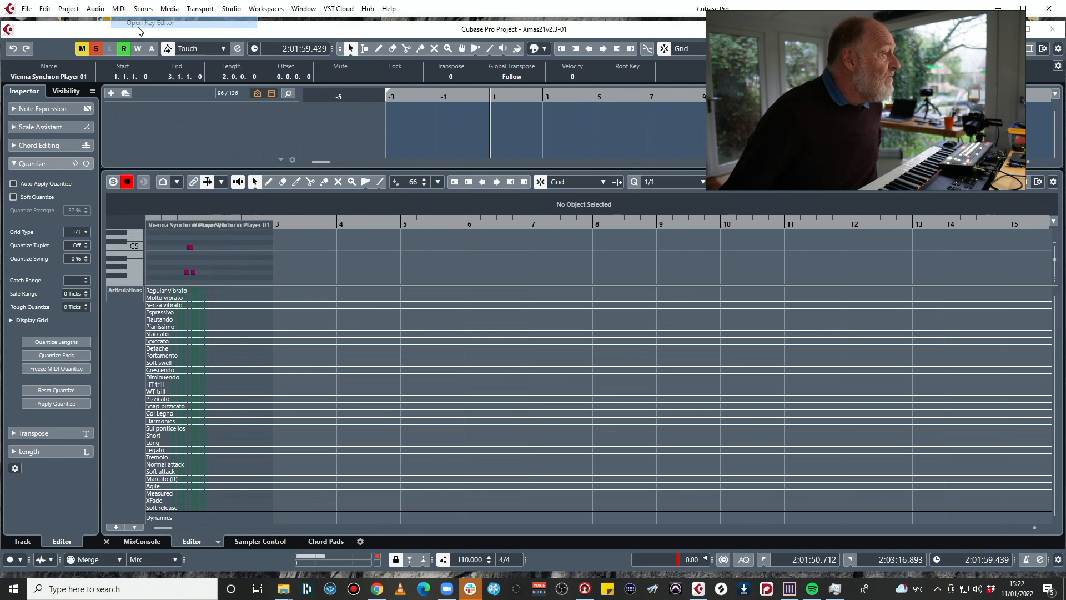
pyautogui.moveTo(536, 323); pyautogui.dragTo(512, 165)
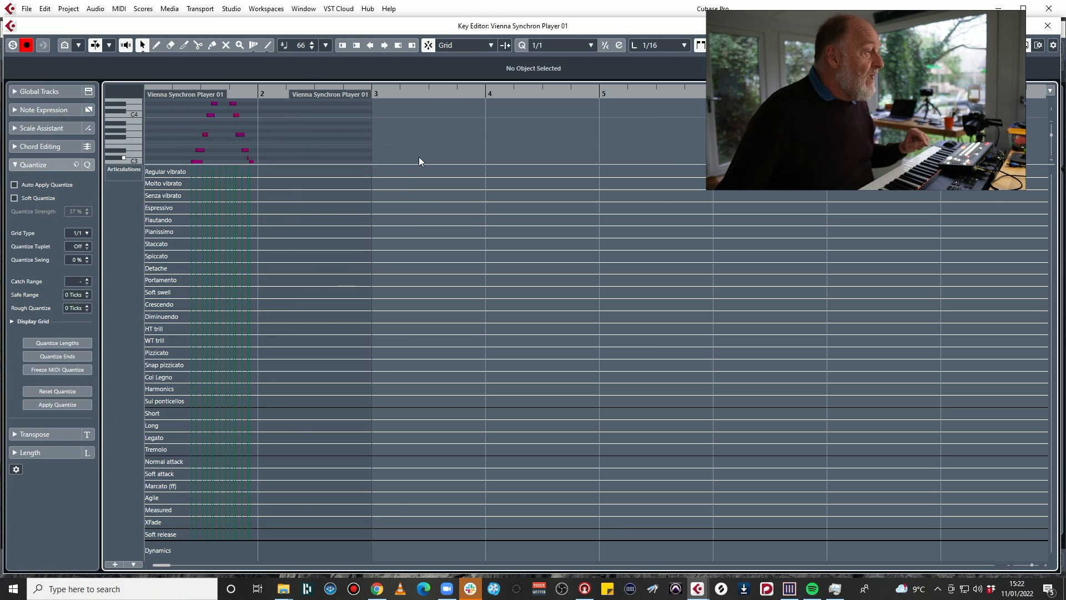
pyautogui.moveTo(420, 164); pyautogui.dragTo(420, 218)
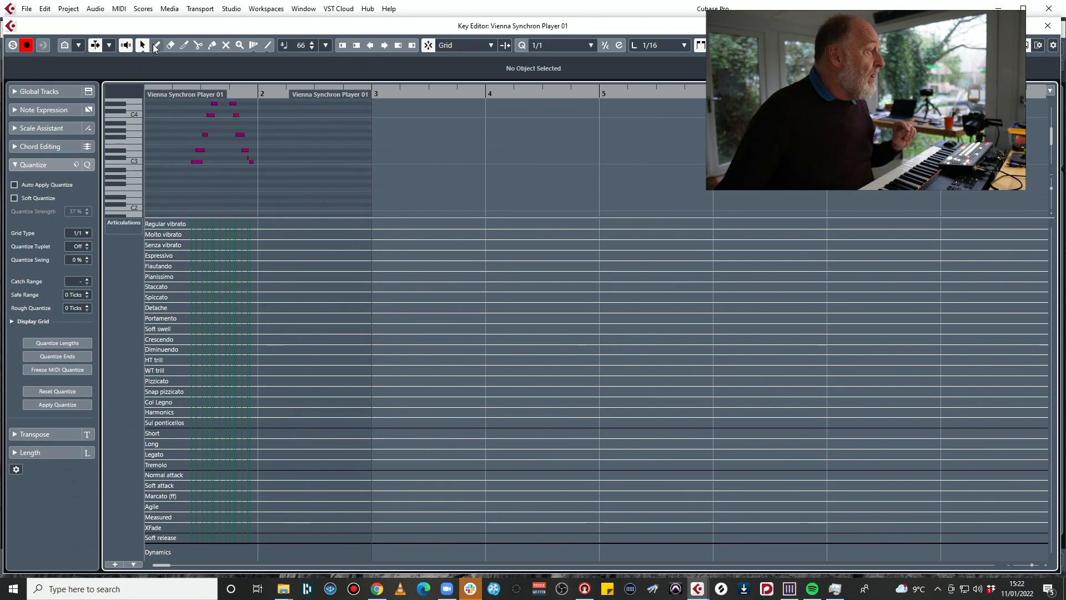
# Step: Draw the Molto vibrato articulation from the start of the part and remove the stray long A2 note
pyautogui.click(194, 232)
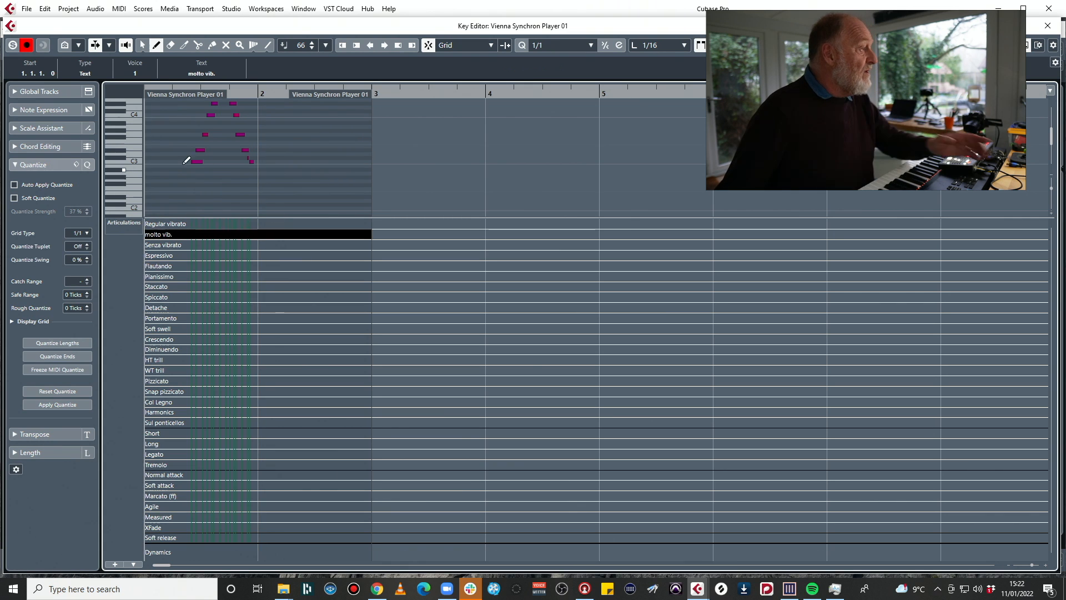
pyautogui.moveTo(222, 173); pyautogui.dragTo(296, 106)
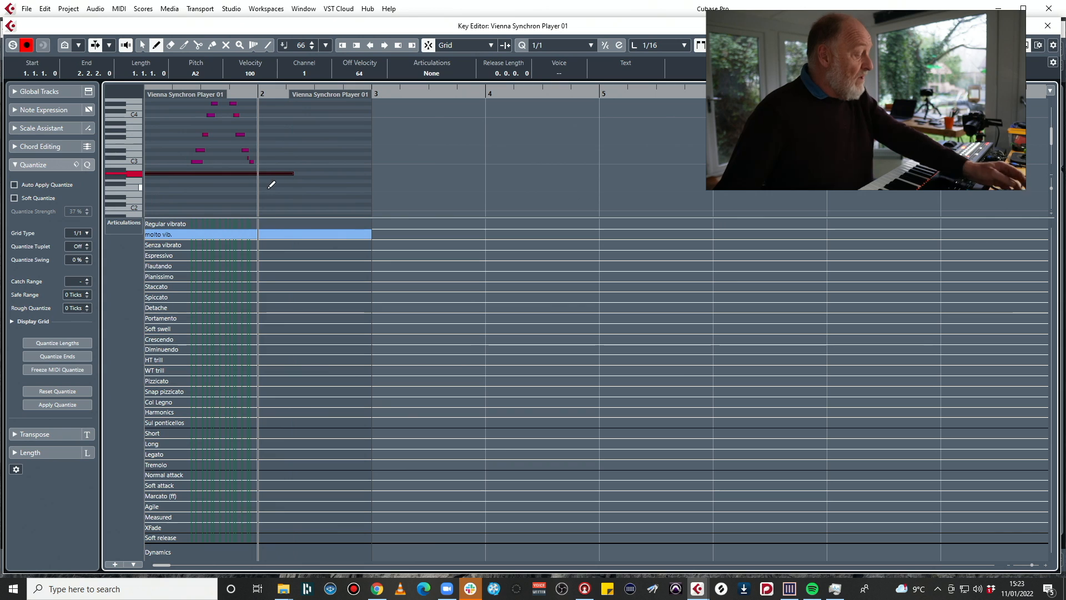
pyautogui.click(274, 175)
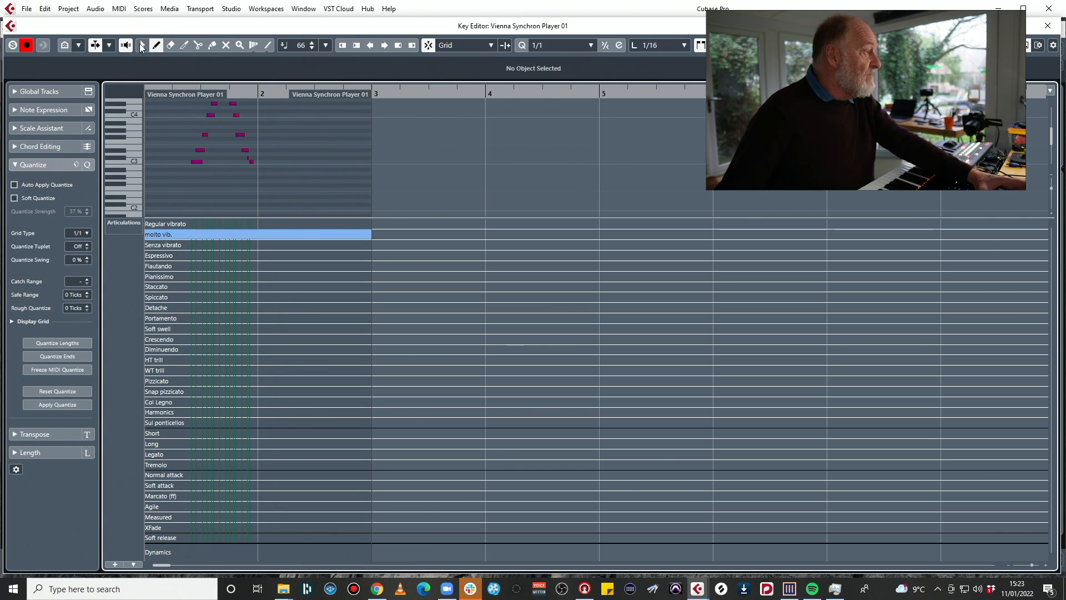
# Step: Draw the Flautando articulation from the start of the part, then close the Key Editor window and the lower zone
pyautogui.moveTo(323, 187); pyautogui.dragTo(181, 97)
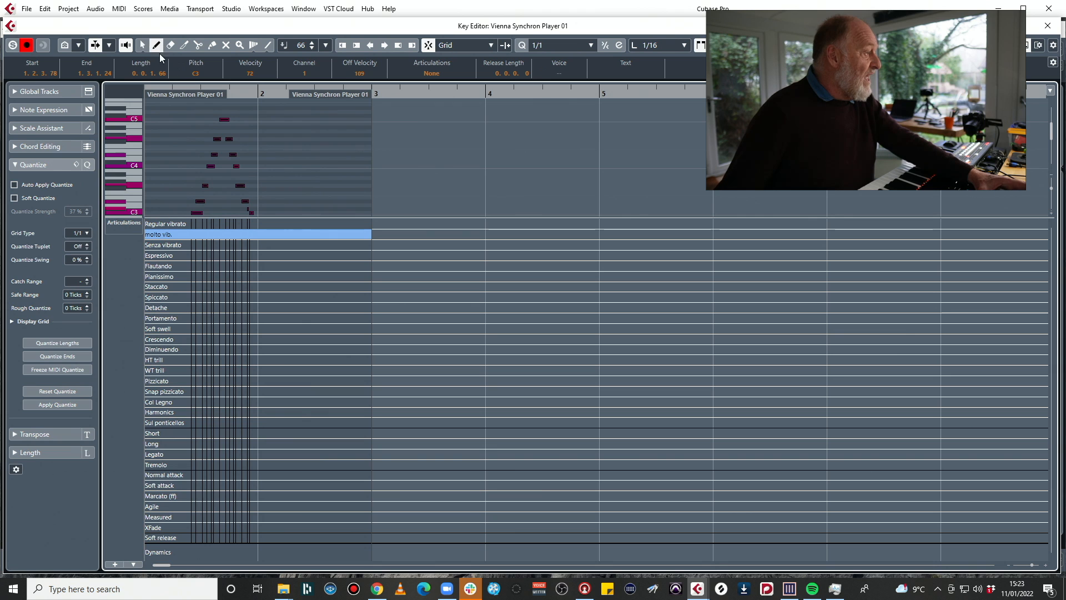
pyautogui.click(191, 265)
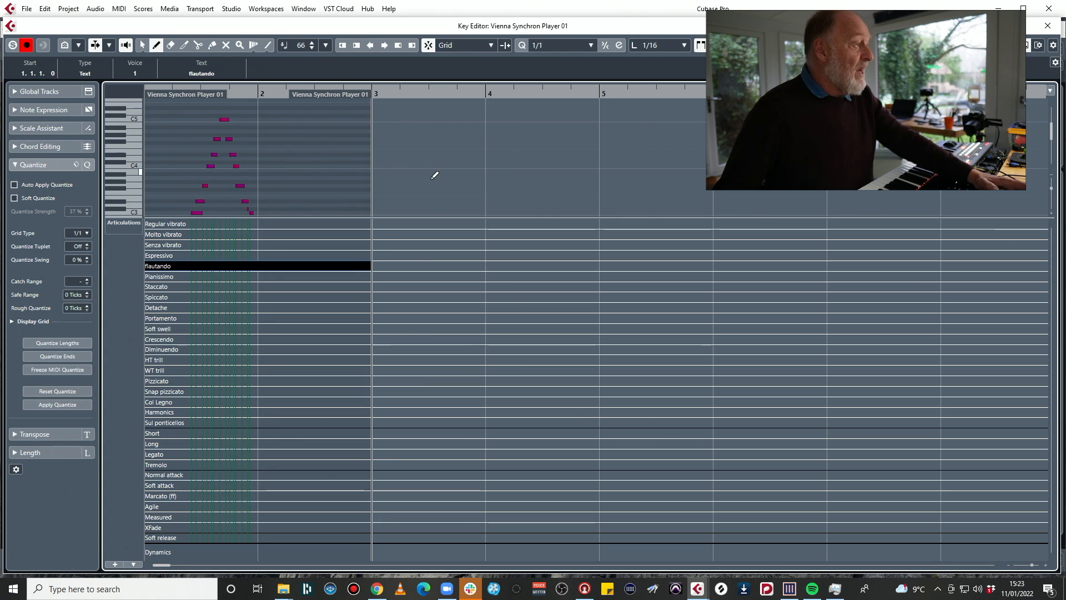
pyautogui.click(1044, 32)
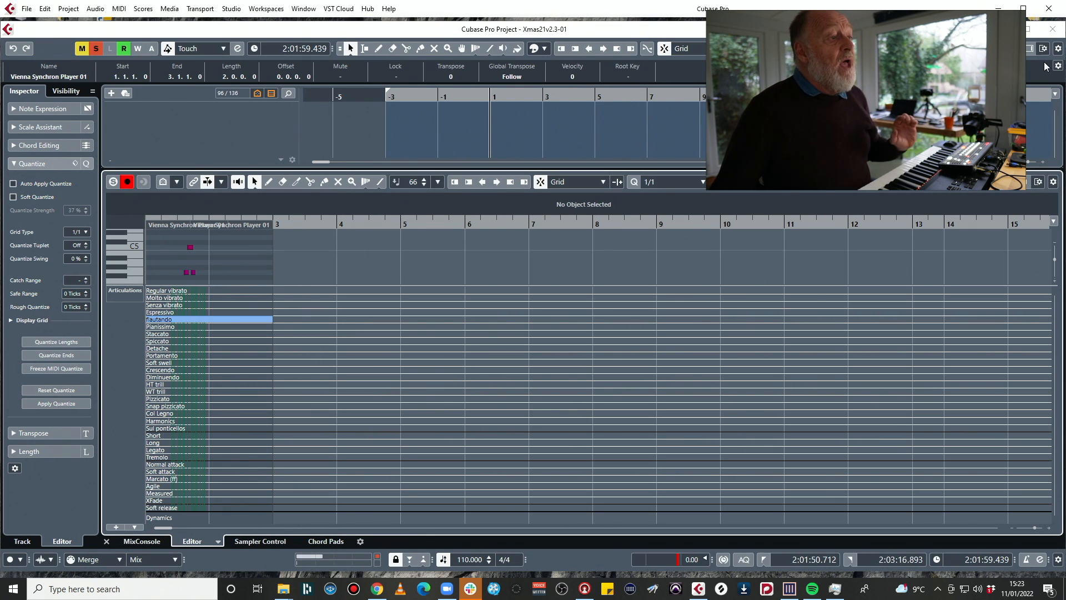
pyautogui.click(1016, 48)
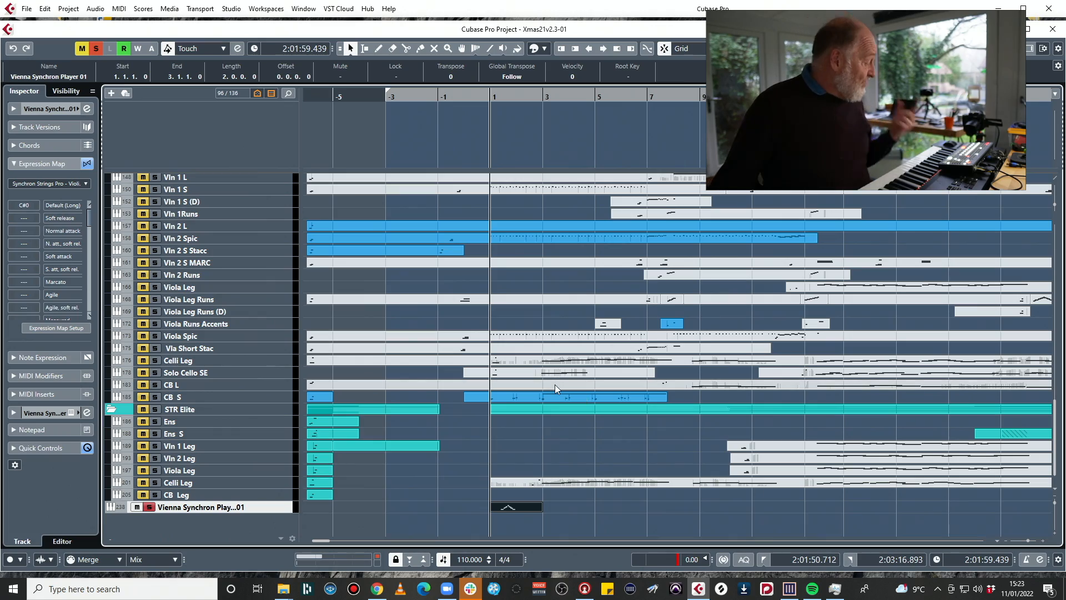
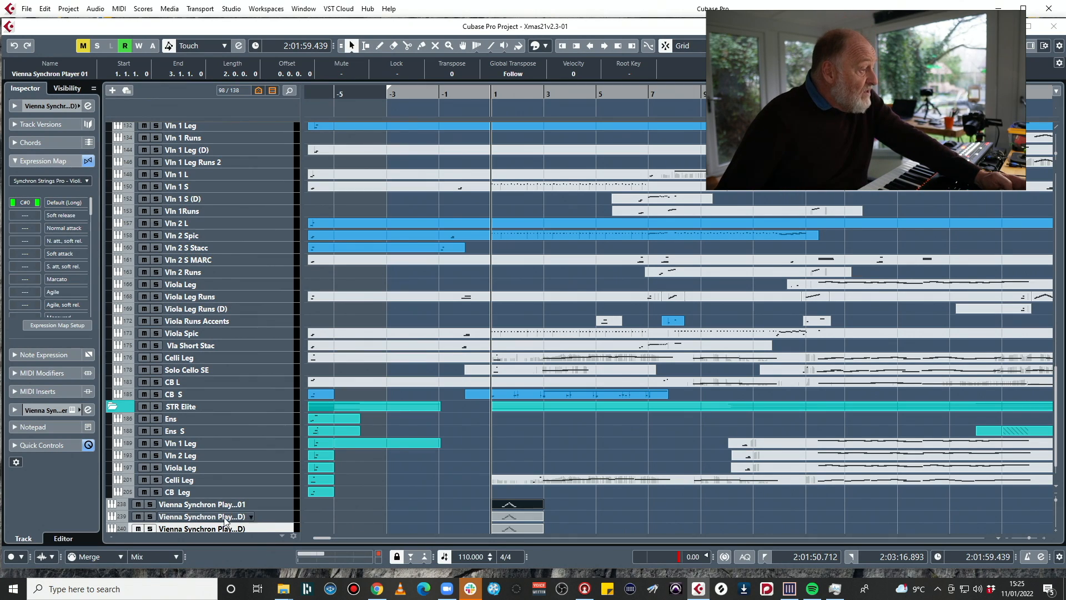
# Step: Switch to the Untitled1 project and reposition the SINE Player 01 window so its whole interface is visible
pyautogui.moveTo(349, 28); pyautogui.dragTo(514, 68)
pyautogui.doubleClick(513, 68)
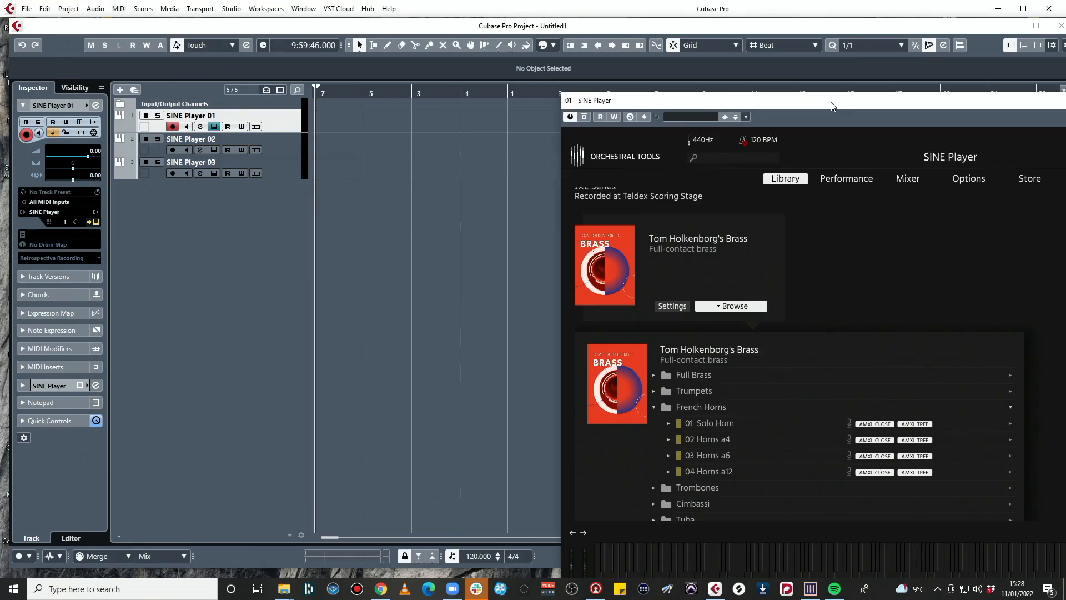
pyautogui.moveTo(831, 106); pyautogui.dragTo(684, 82)
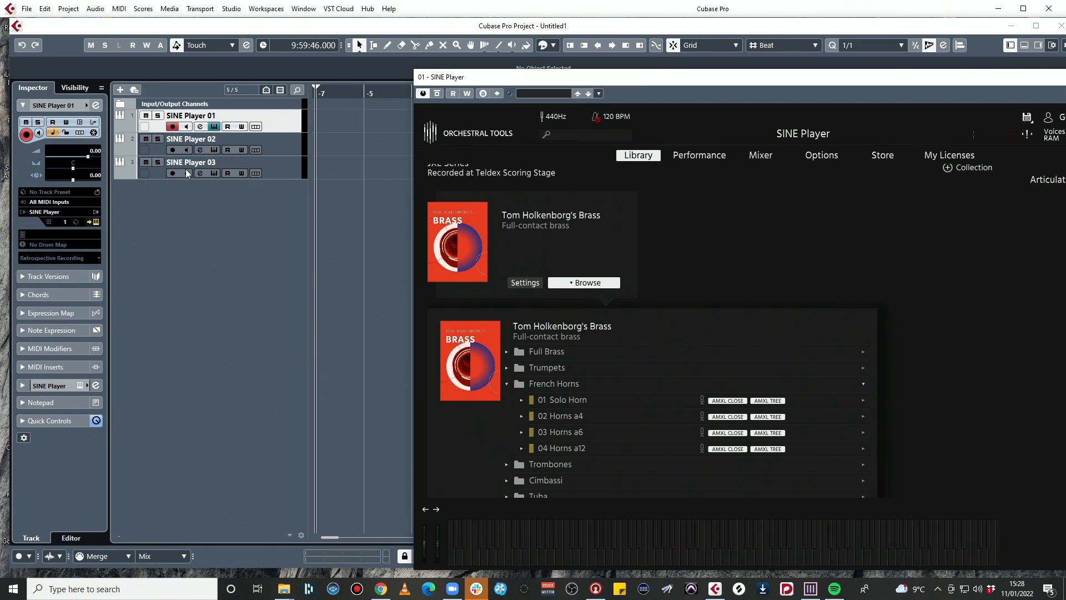
pyautogui.moveTo(666, 82); pyautogui.dragTo(409, 57)
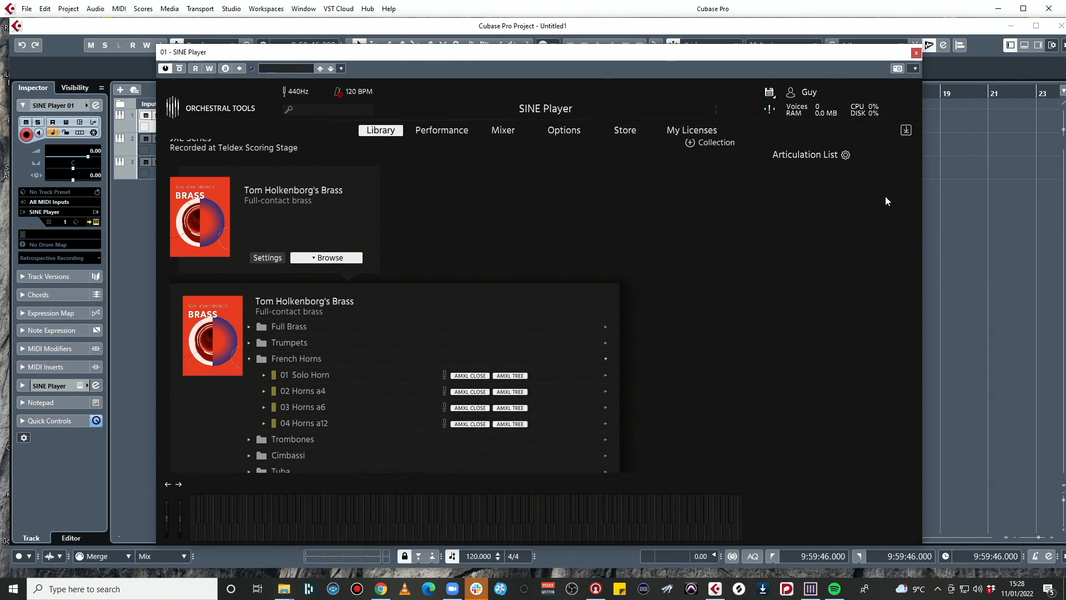
# Step: Load 02 Horns a4 from the French Horns of Tom Holkenborg's Brass and remove Rips from its articulation list
pyautogui.scroll(-5, 459, 379)
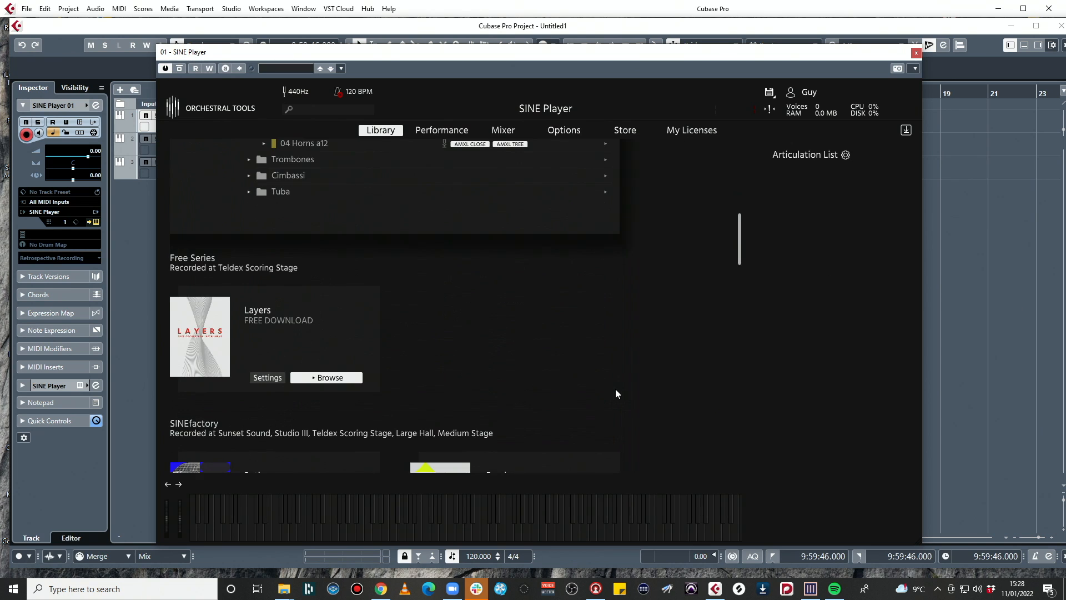
pyautogui.scroll(-12, 615, 388)
pyautogui.scroll(-3, 615, 388)
pyautogui.scroll(7, 615, 388)
pyautogui.scroll(8, 620, 381)
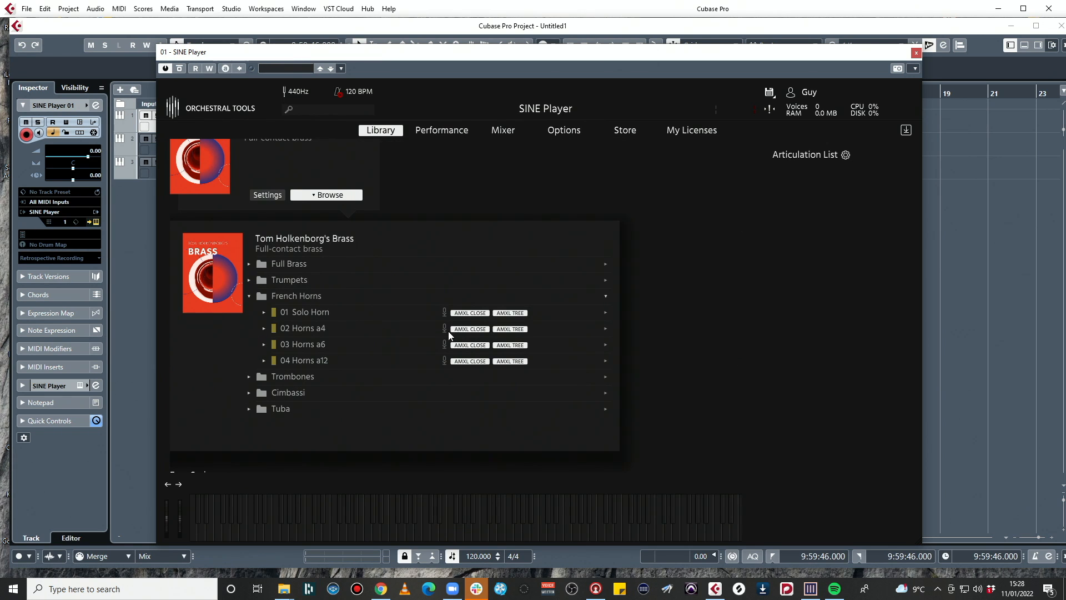
pyautogui.click(312, 327)
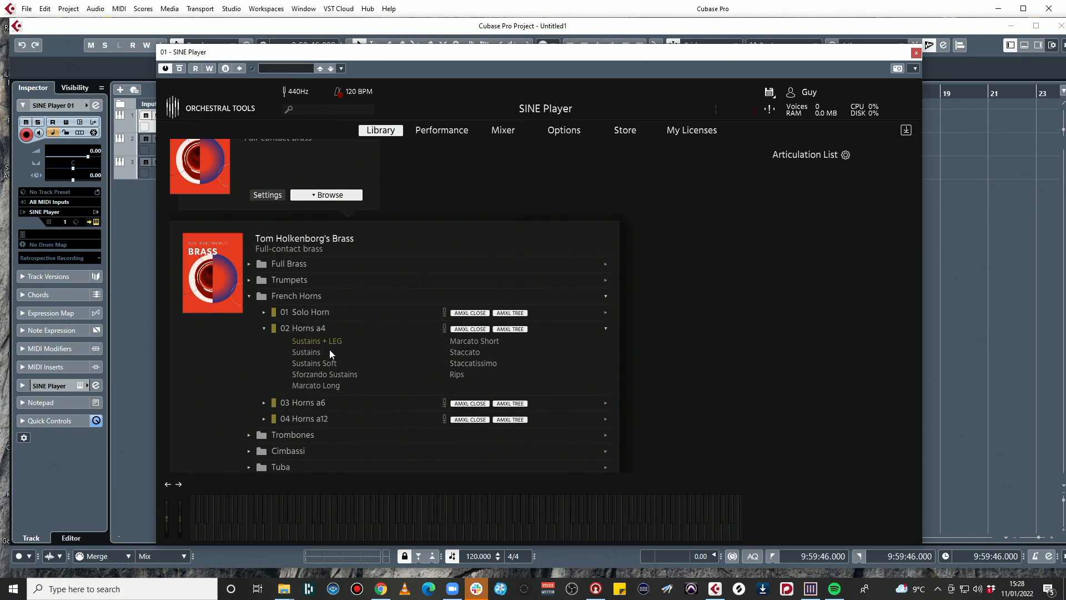
pyautogui.doubleClick(304, 327)
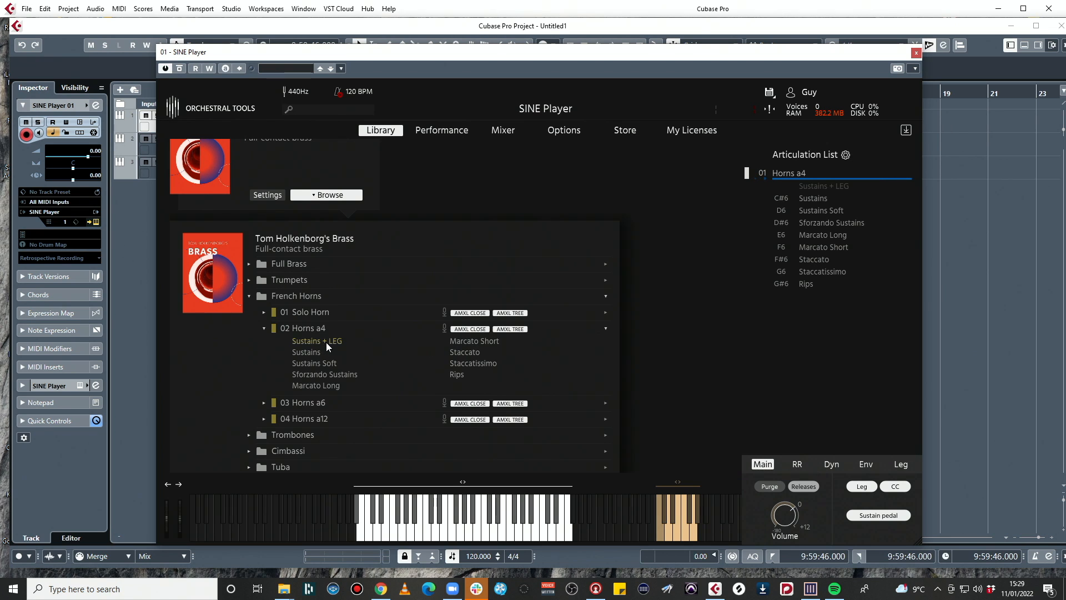
pyautogui.click(811, 285)
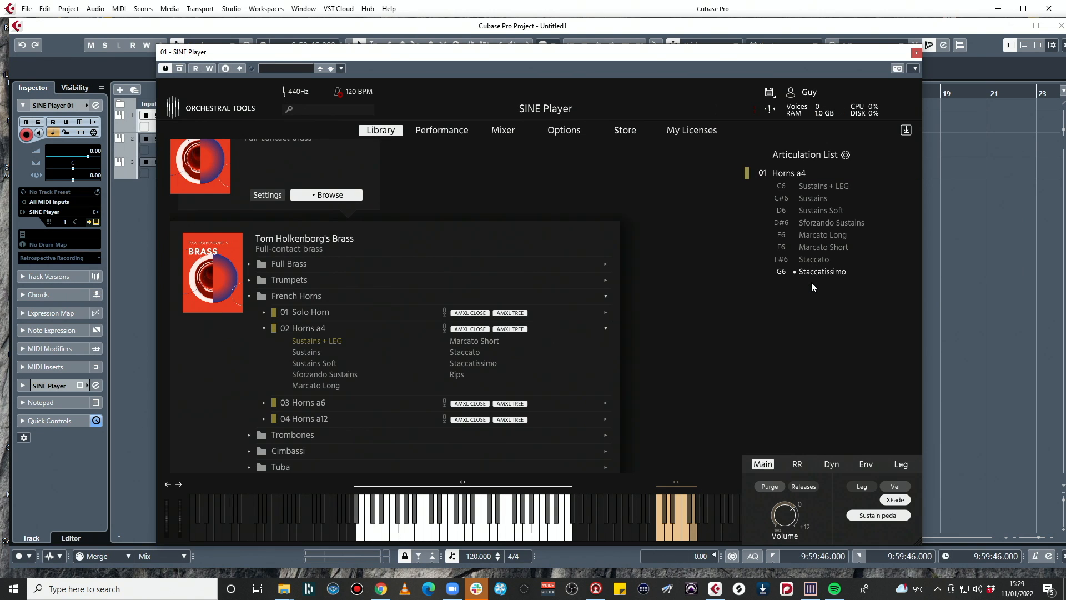
# Step: Remove every Horns a4 articulation except Sustains + LEG from the articulation list and close the SINE Player window
pyautogui.click(817, 262)
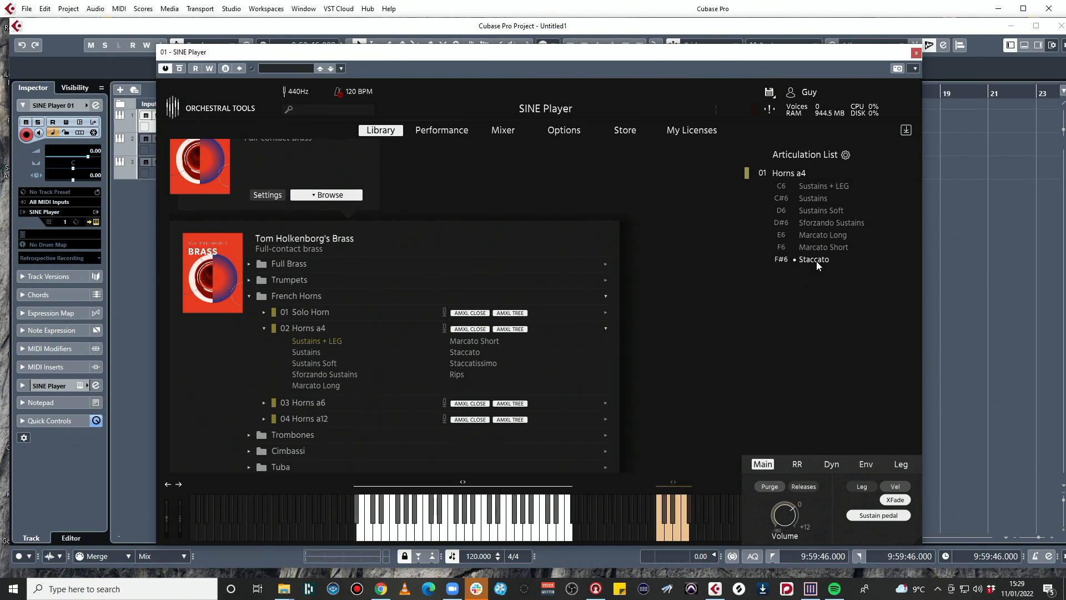
pyautogui.click(823, 247)
pyautogui.click(827, 238)
pyautogui.click(823, 228)
pyautogui.click(820, 214)
pyautogui.click(820, 207)
pyautogui.click(817, 200)
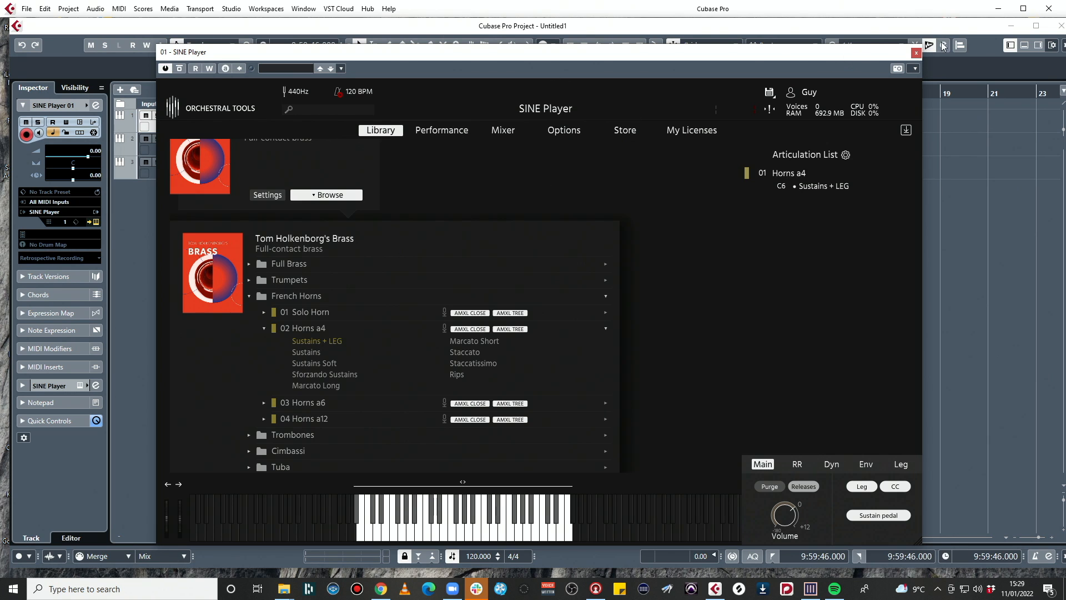
pyautogui.click(916, 52)
# Step: Rename the SINE Player 01 track as FH Leg
pyautogui.doubleClick(236, 116)
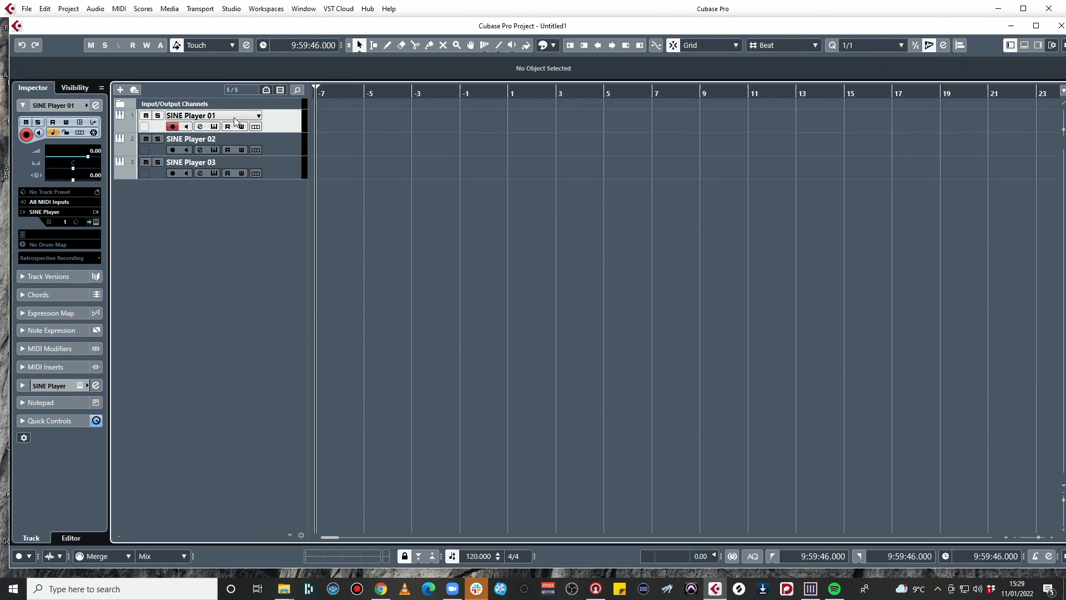
pyautogui.write('FH Leg')
pyautogui.press('Return')
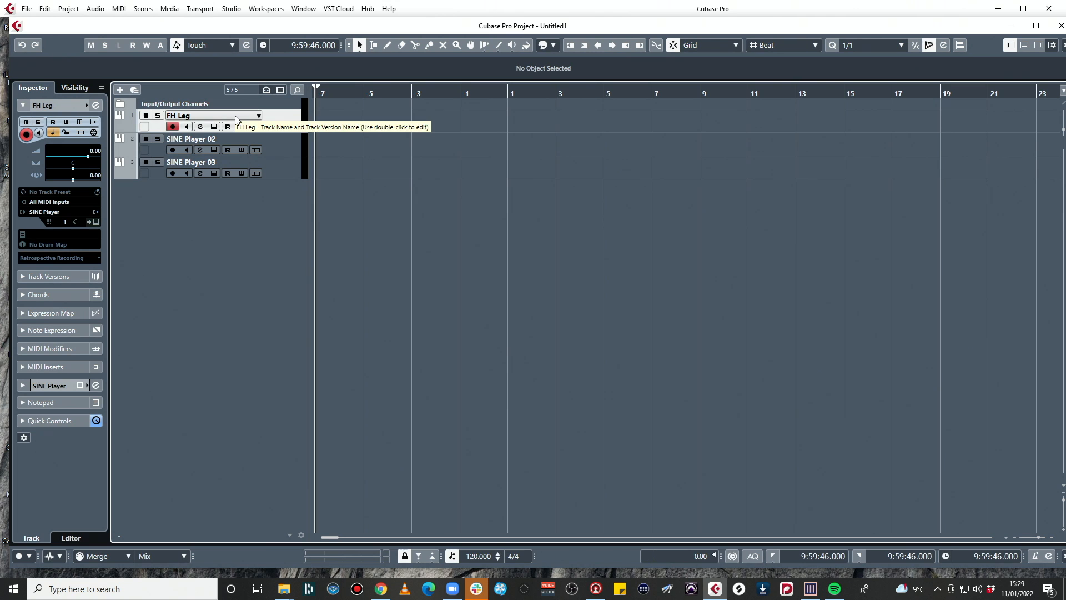
# Step: In the SINE Player 02 instrument, load Sustains + LEG from the 02 Horns a4 French Horns and move the window so its articulation list shows
pyautogui.click(283, 150)
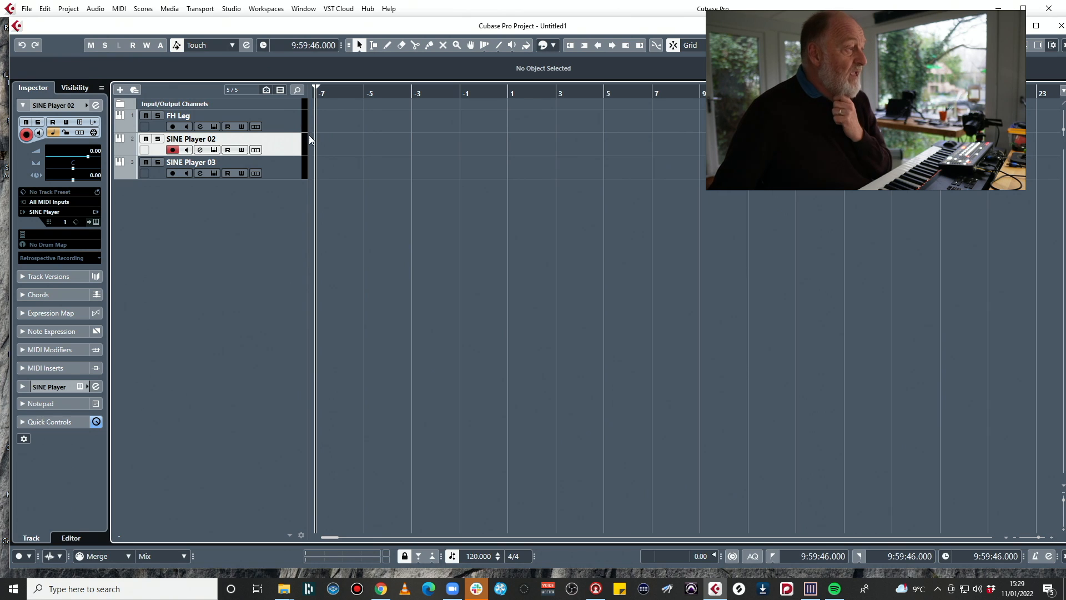
pyautogui.click(96, 222)
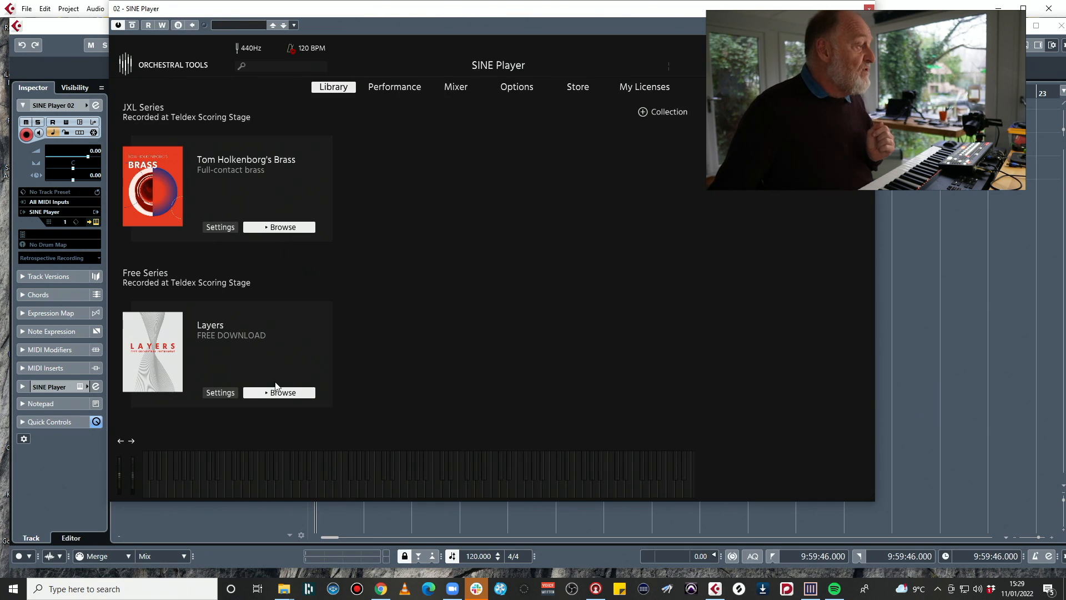
pyautogui.click(295, 228)
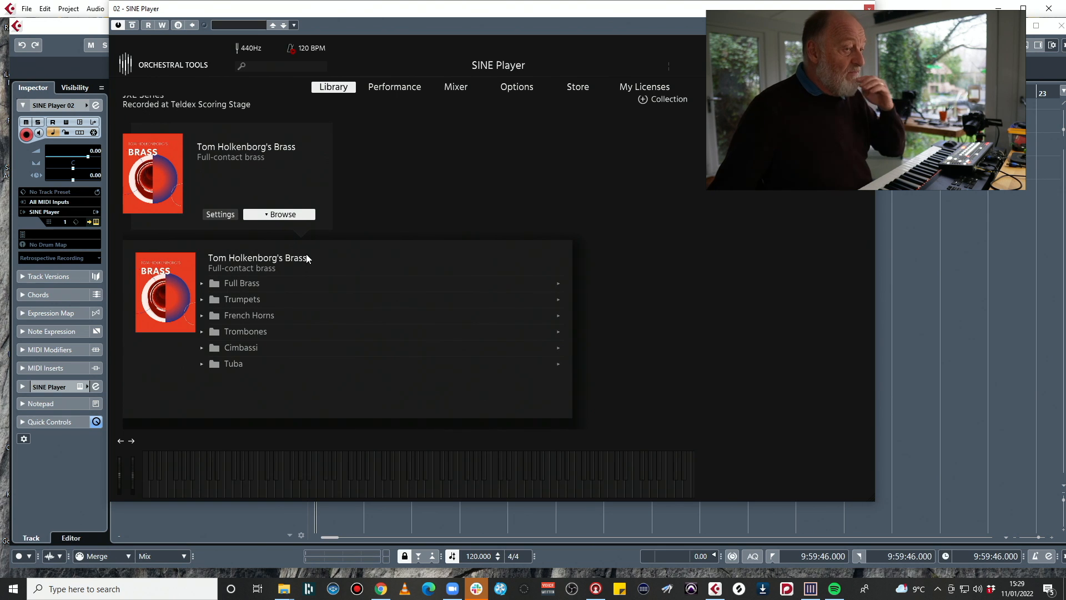
pyautogui.click(224, 313)
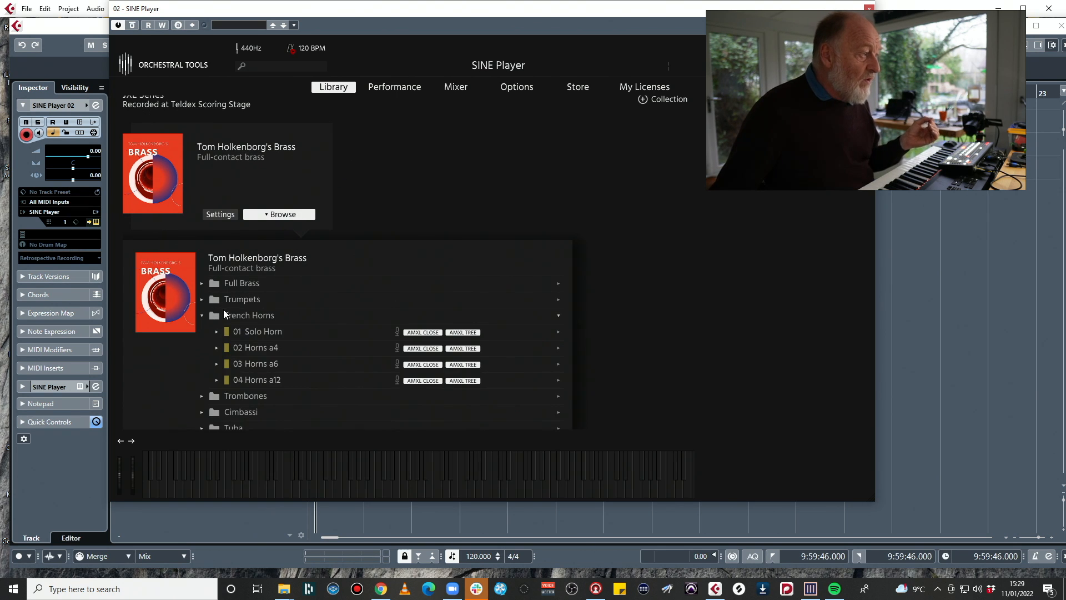
pyautogui.click(216, 349)
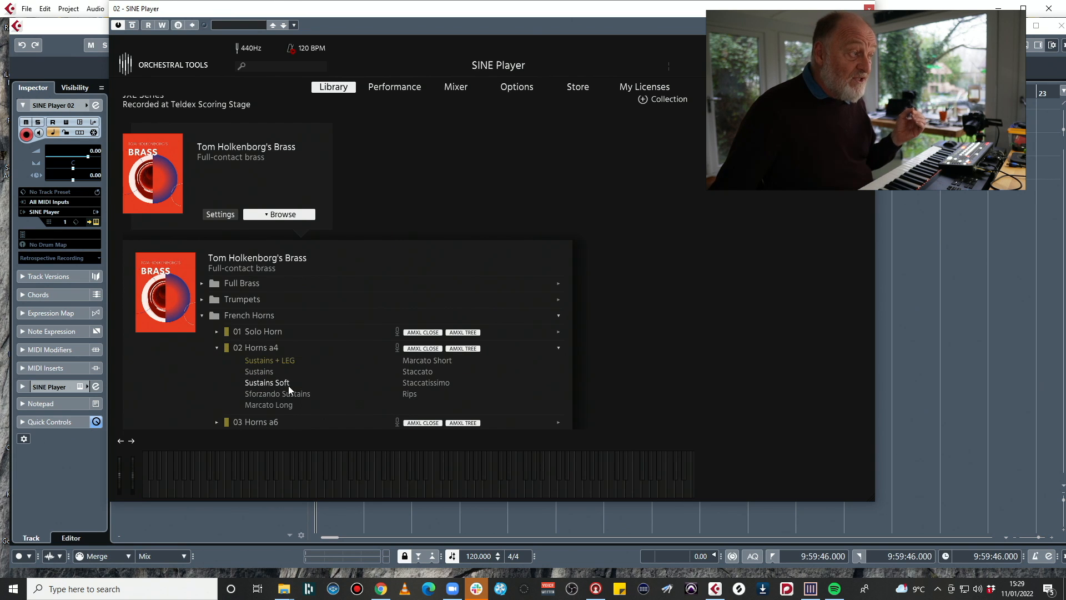
pyautogui.click(271, 361)
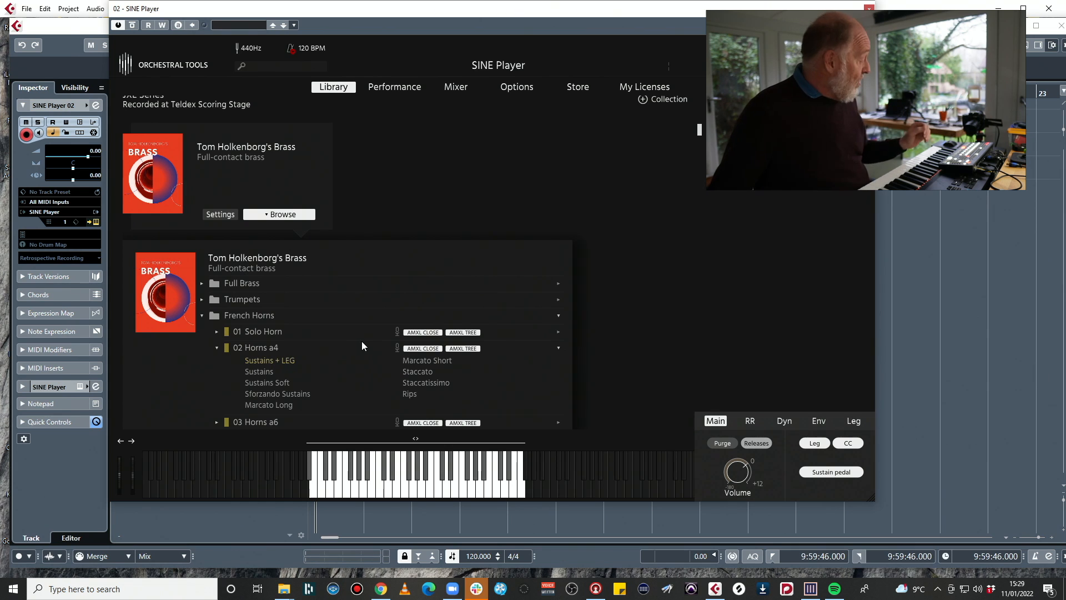
pyautogui.moveTo(488, 15); pyautogui.dragTo(400, 36)
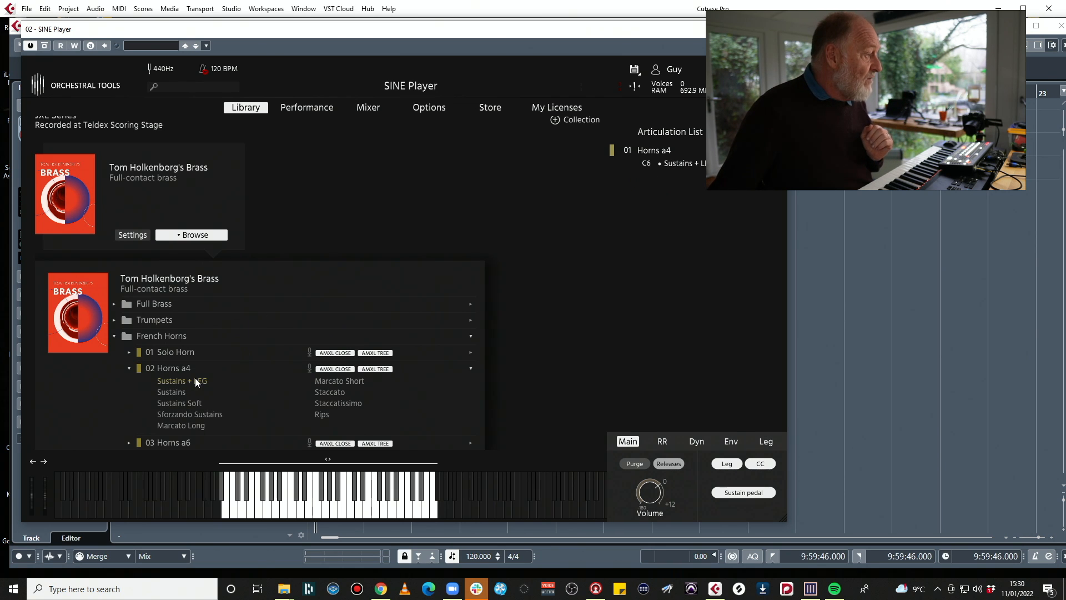
# Step: Add Sustains, Sustains Soft, Sforzando Sustains and Marcato Long separately, remove Sustains + LEG, and close the player window
pyautogui.click(182, 390)
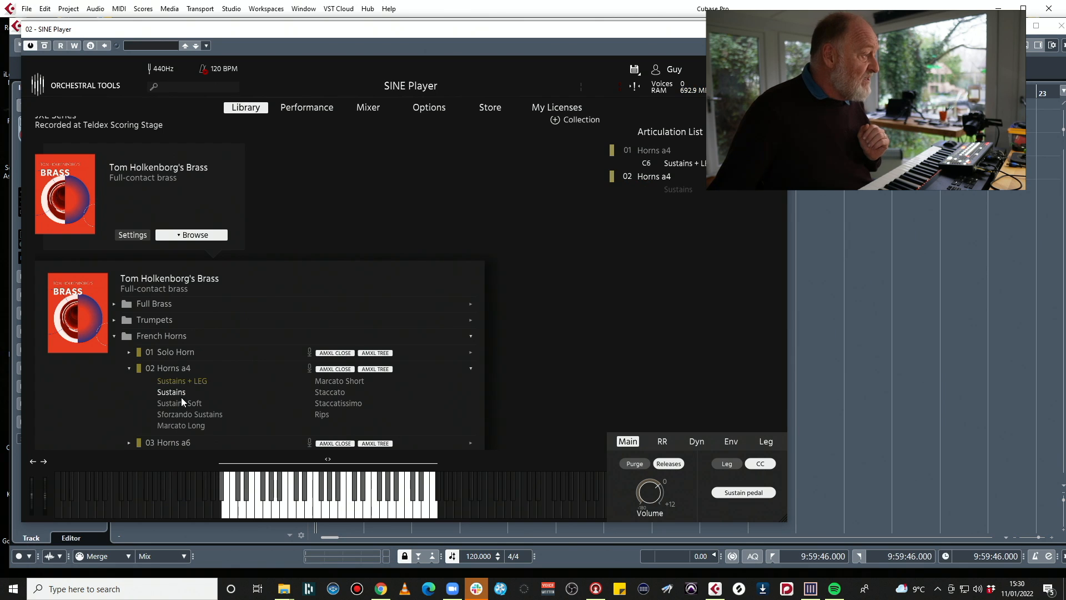
pyautogui.click(182, 402)
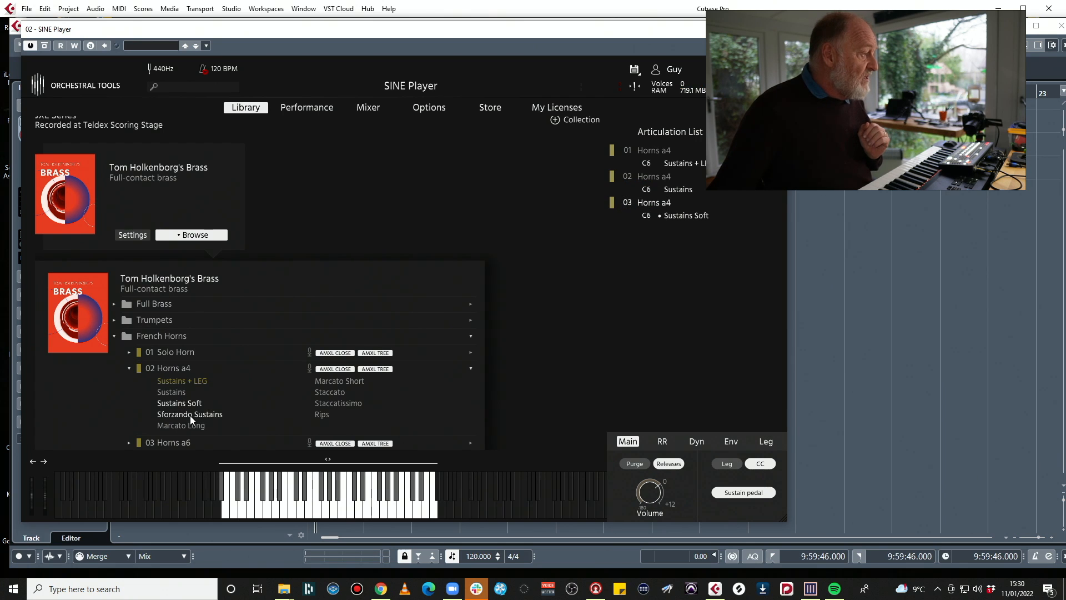
pyautogui.click(190, 415)
pyautogui.click(189, 425)
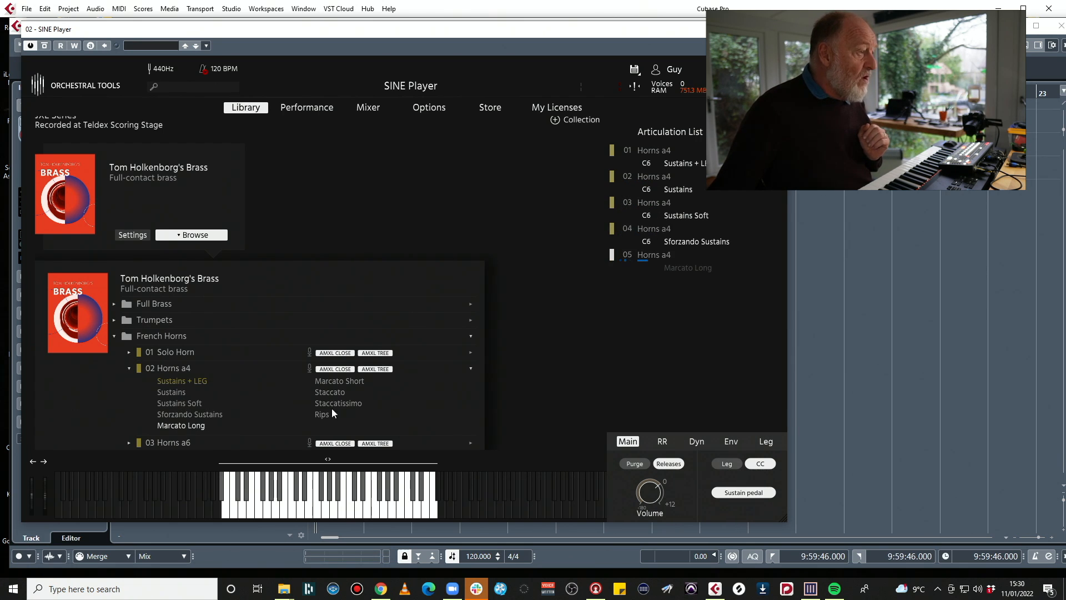
pyautogui.click(691, 163)
pyautogui.press('Delete')
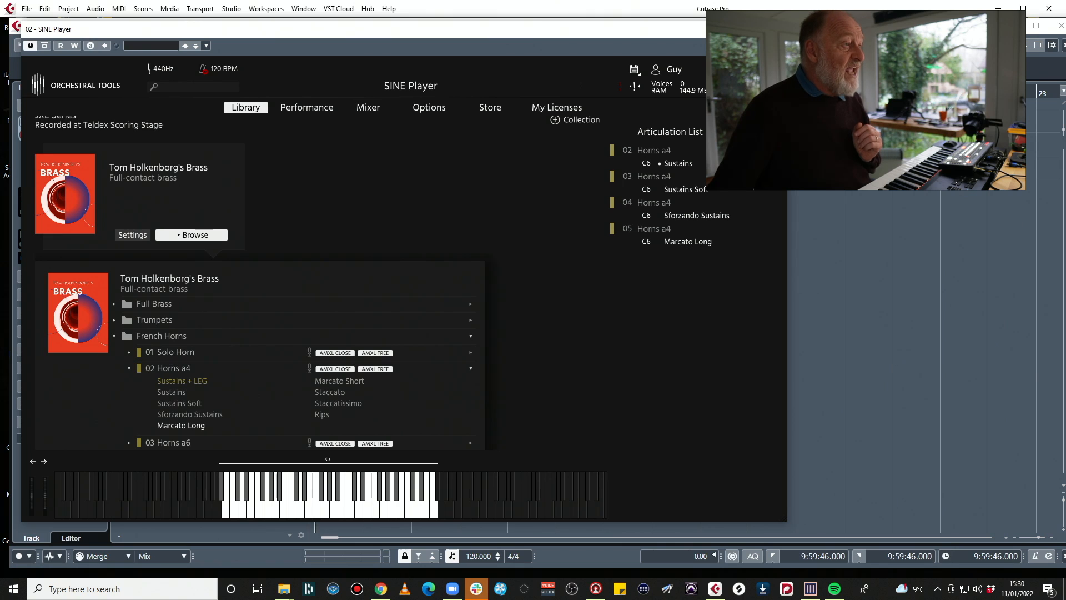
pyautogui.click(775, 30)
# Step: Rename the second instrument track as FH L and the third as FH S
pyautogui.doubleClick(222, 142)
pyautogui.write('FH L')
pyautogui.press('Return')
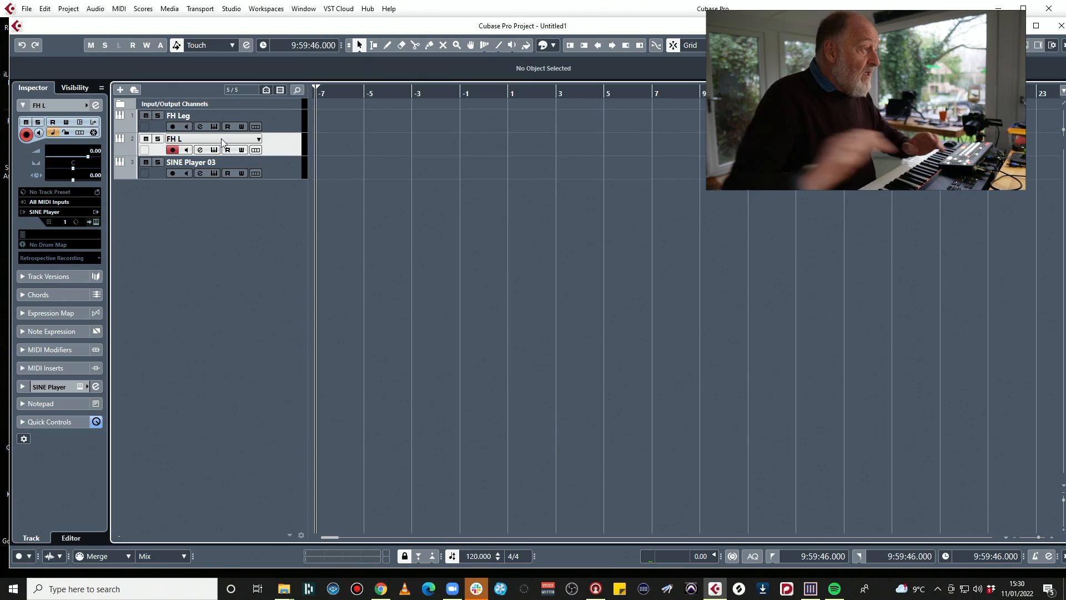
pyautogui.doubleClick(196, 163)
pyautogui.write('FH S')
pyautogui.press('Return')
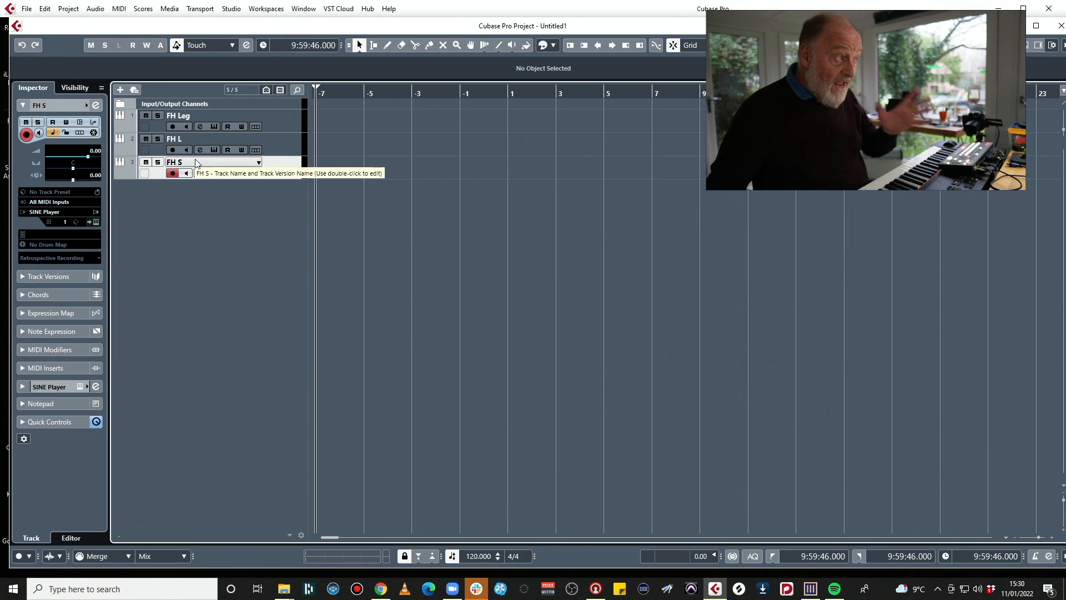
# Step: Load the complete 02 Horns a4 instrument from Tom Holkenborg's Brass in the FH S player and reposition the window to show its articulation list
pyautogui.click(96, 221)
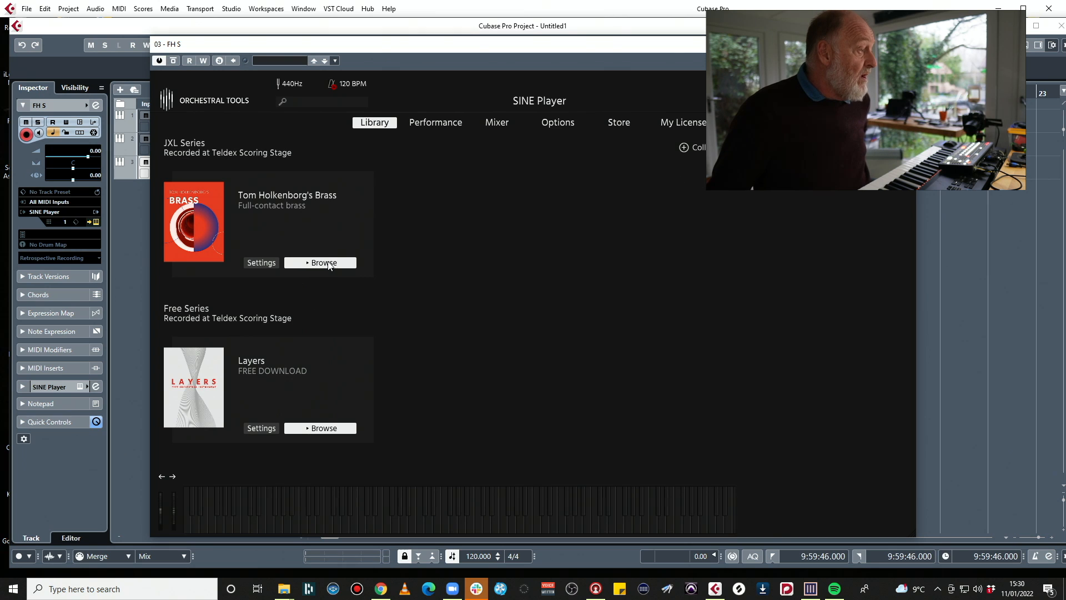
pyautogui.click(327, 263)
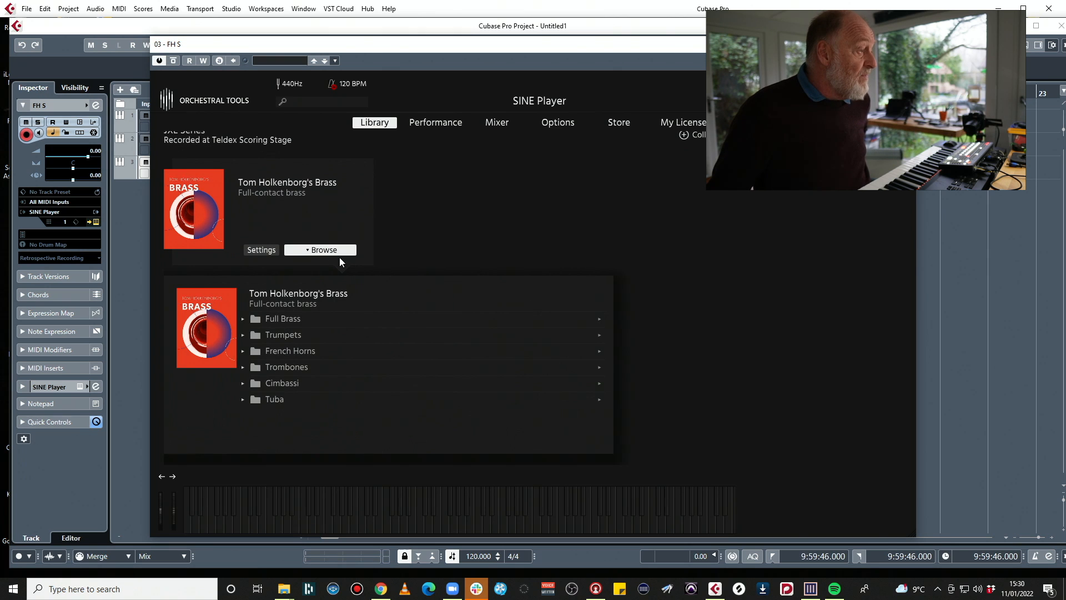
pyautogui.click(243, 352)
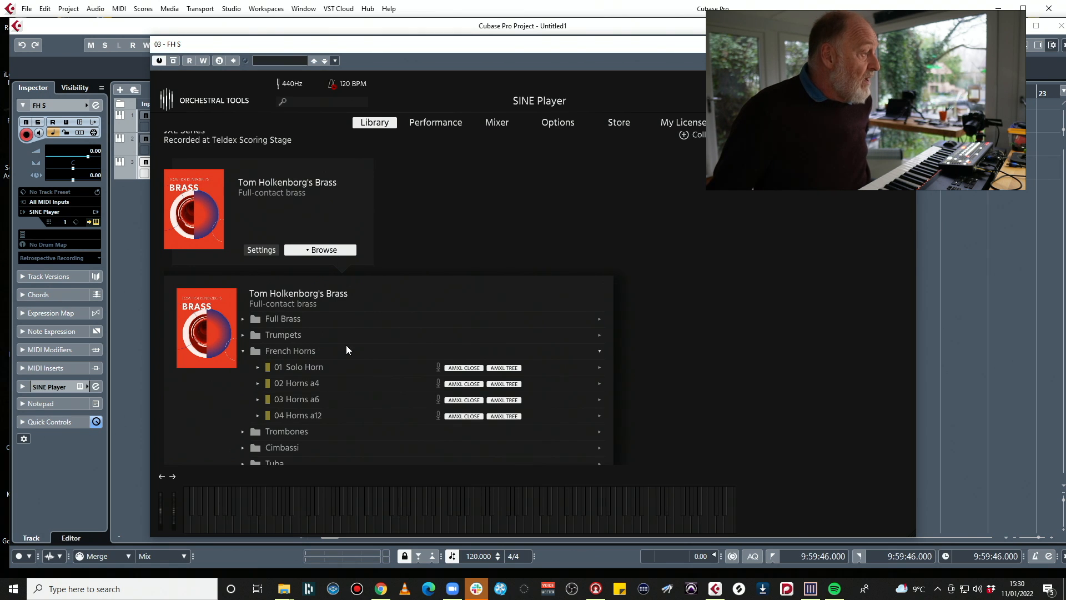
pyautogui.click(259, 384)
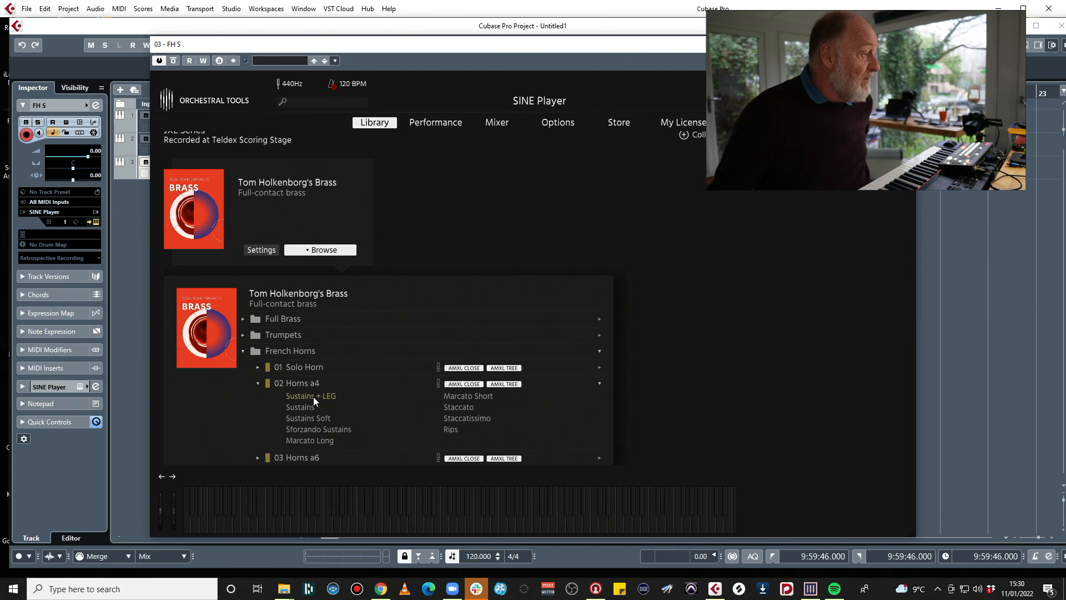
pyautogui.doubleClick(300, 382)
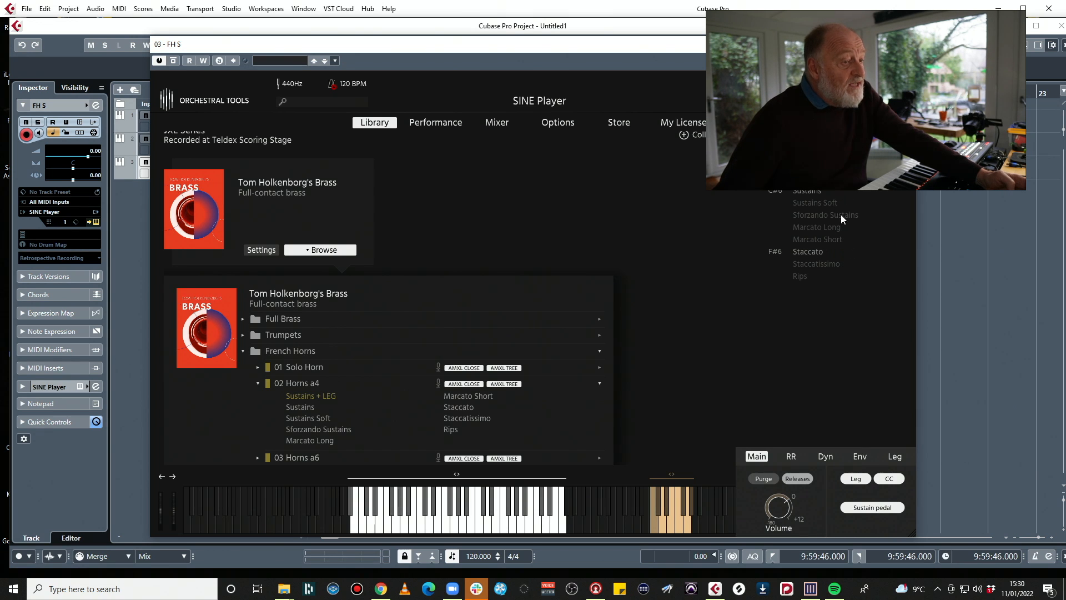
pyautogui.moveTo(665, 45); pyautogui.dragTo(528, 47)
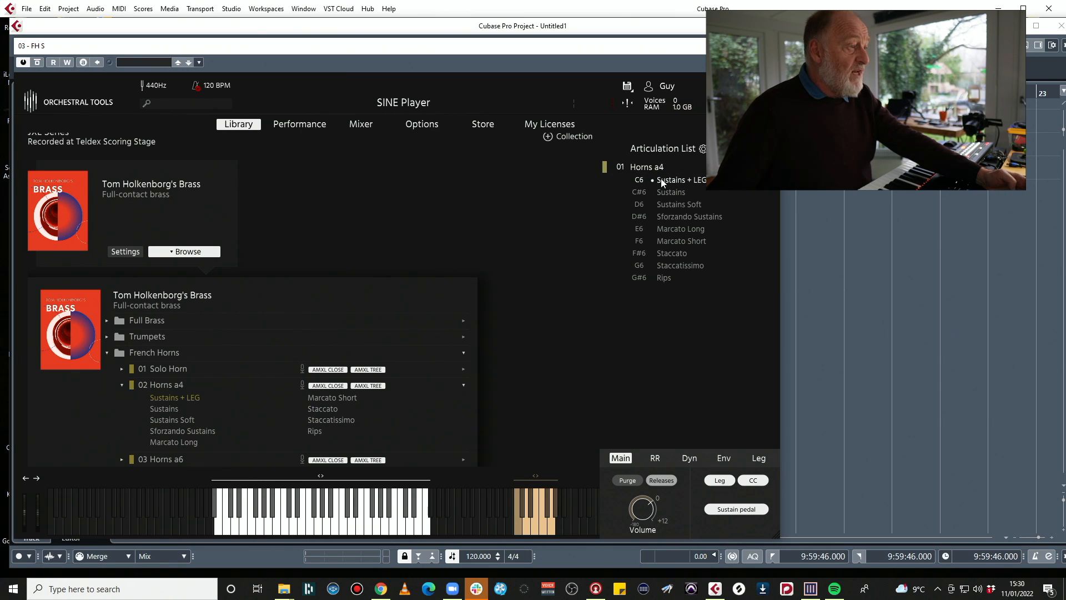
# Step: Remove Sustains + LEG, Sustains, Sustains Soft and Sforzando Sustains from the FH S articulation list and close the player window
pyautogui.keyDown('alt'); pyautogui.click(675, 180); pyautogui.keyUp('alt')
pyautogui.keyDown('alt'); pyautogui.click(677, 181); pyautogui.keyUp('alt')
pyautogui.keyDown('alt'); pyautogui.click(681, 180); pyautogui.keyUp('alt')
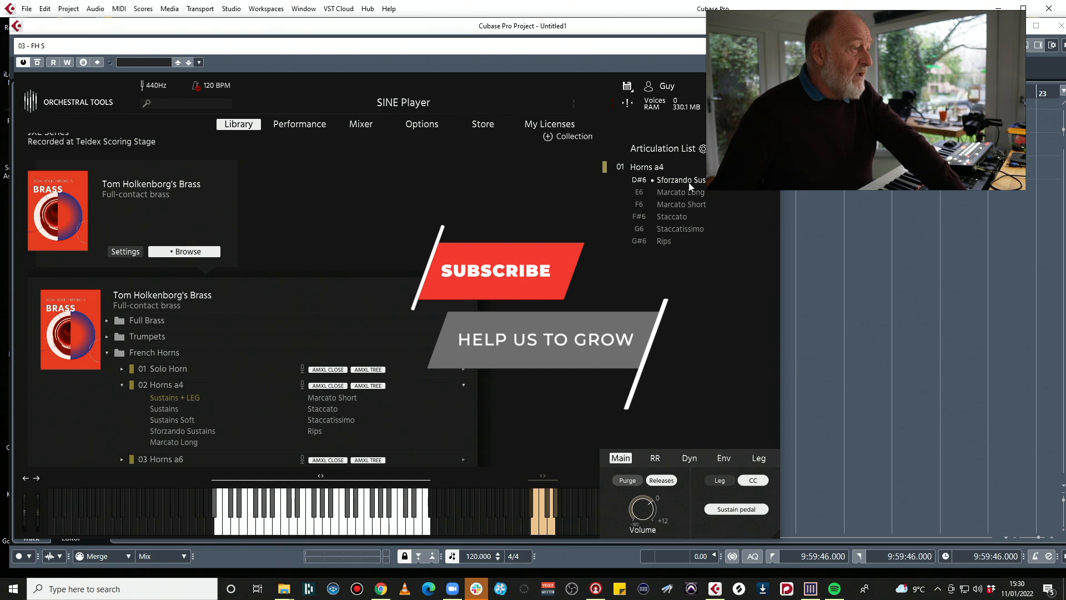
pyautogui.keyDown('alt'); pyautogui.click(687, 180); pyautogui.keyUp('alt')
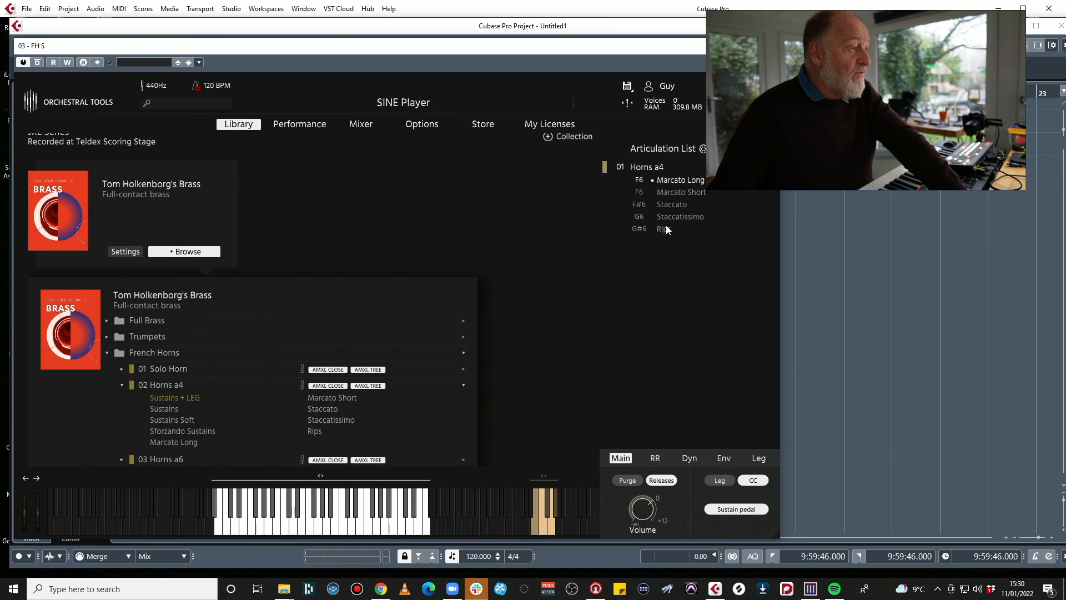
pyautogui.moveTo(536, 53); pyautogui.dragTo(1065, 42)
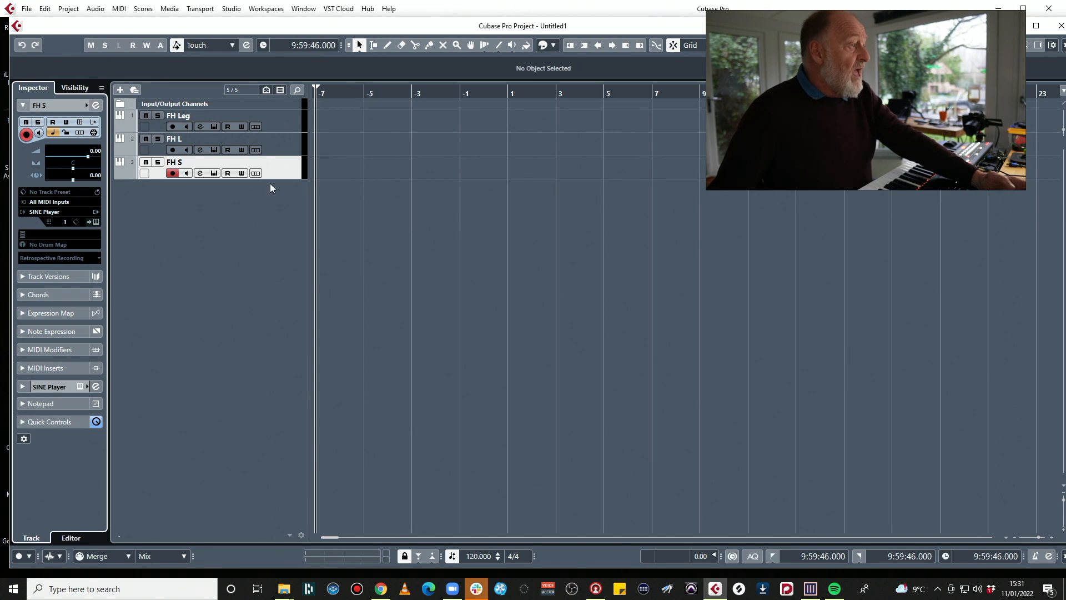
# Step: Record a short three-bar horn phrase on the FH Leg track from the start of the project
pyautogui.click(283, 118)
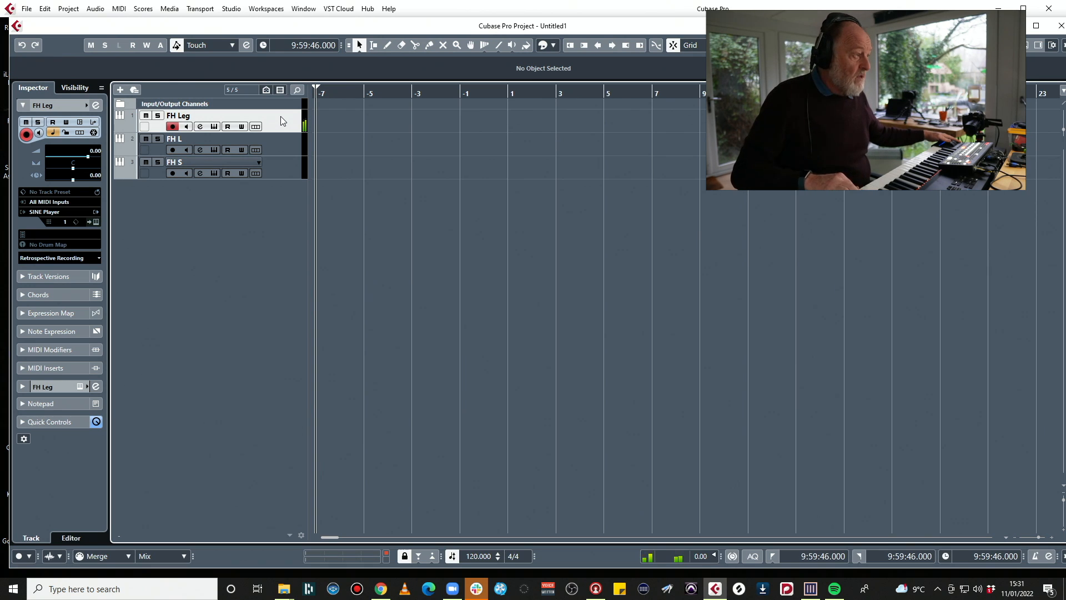
pyautogui.press('KP_Multiply')
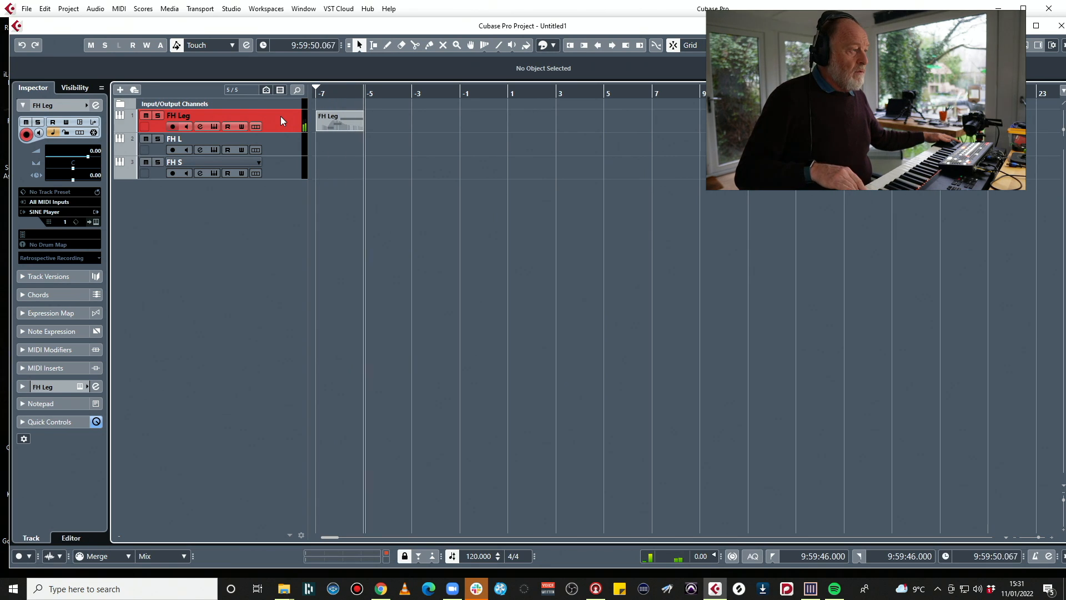
pyautogui.press('space')
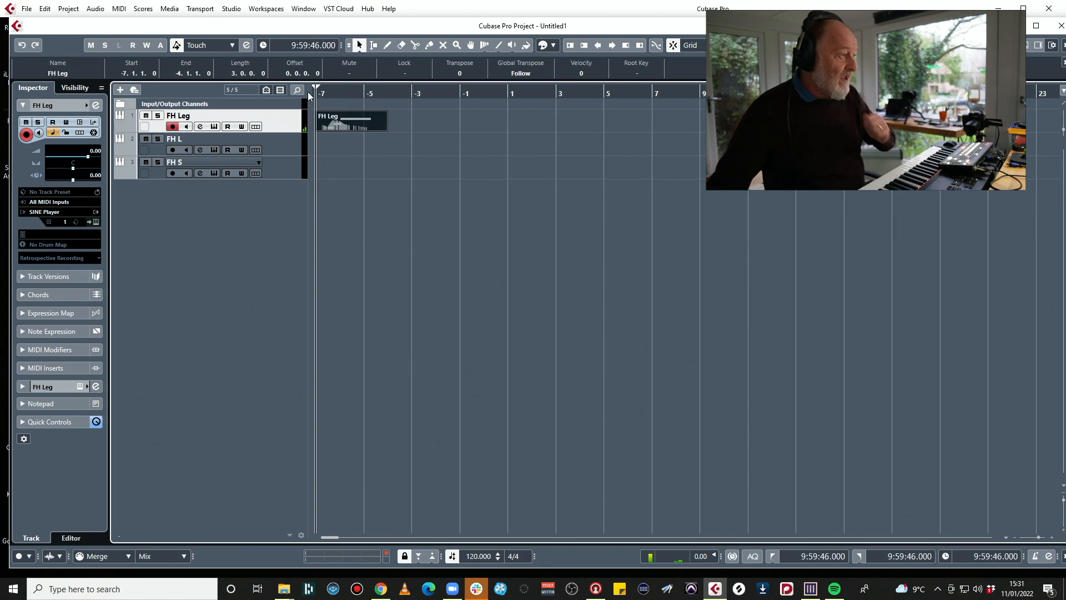
# Step: Replace the four separately loaded horn articulations in the FH L player with the complete 02 Horns a4 instrument from Tom Holkenborg's Brass
pyautogui.click(299, 151)
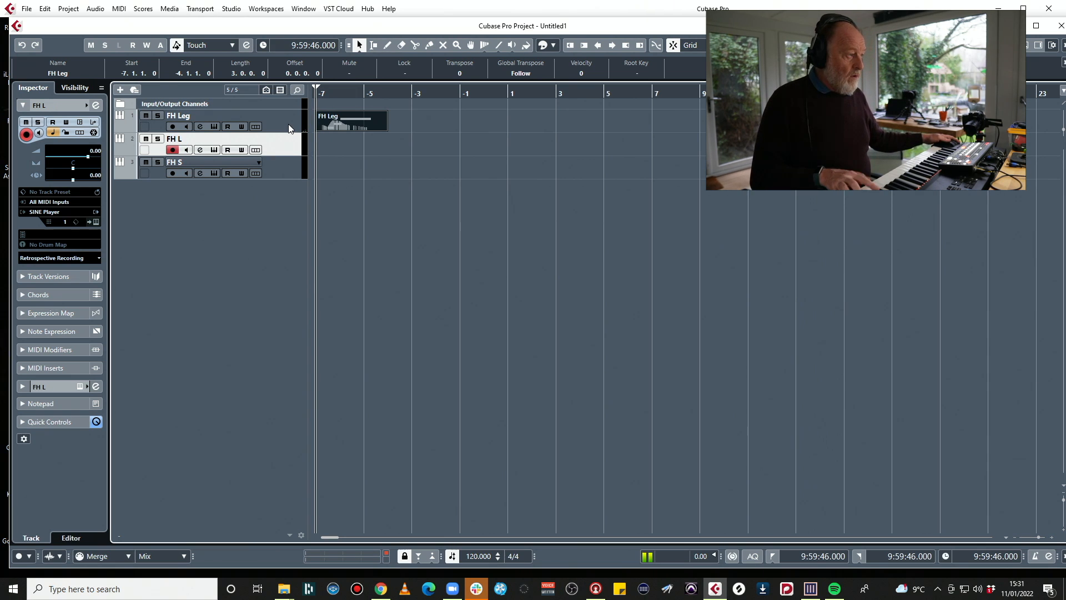
pyautogui.click(95, 221)
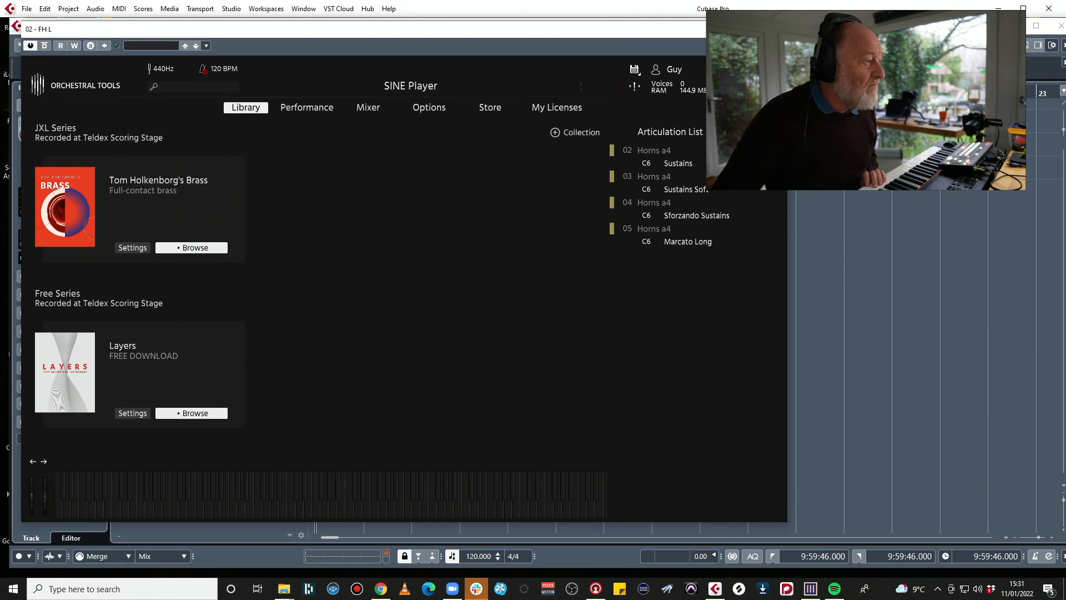
pyautogui.click(211, 248)
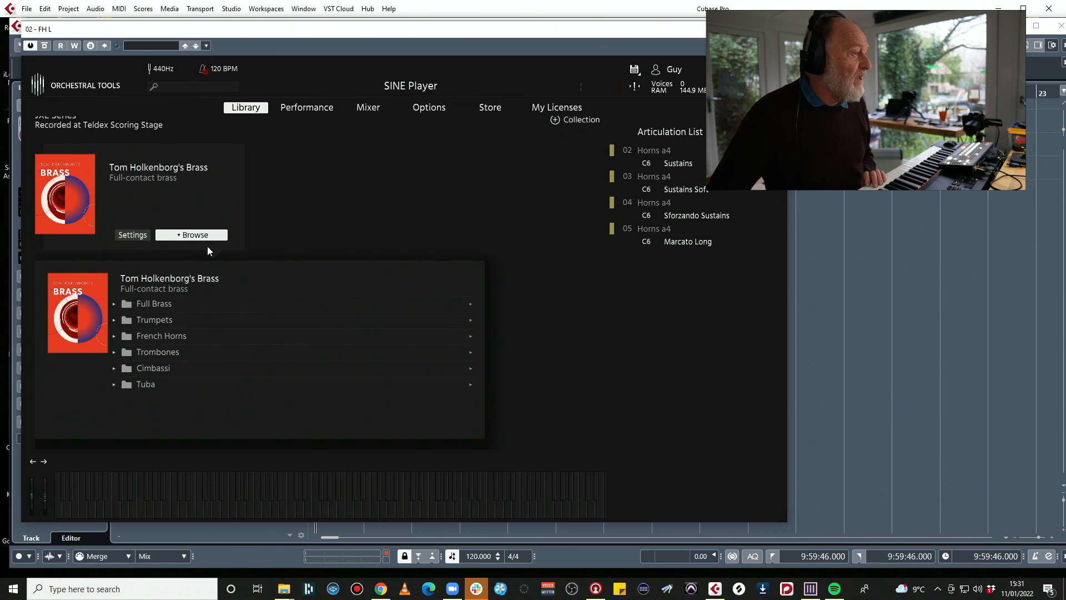
pyautogui.click(689, 243)
pyautogui.press('Delete')
pyautogui.press('Delete')
pyautogui.press('Delete')
pyautogui.press('Delete')
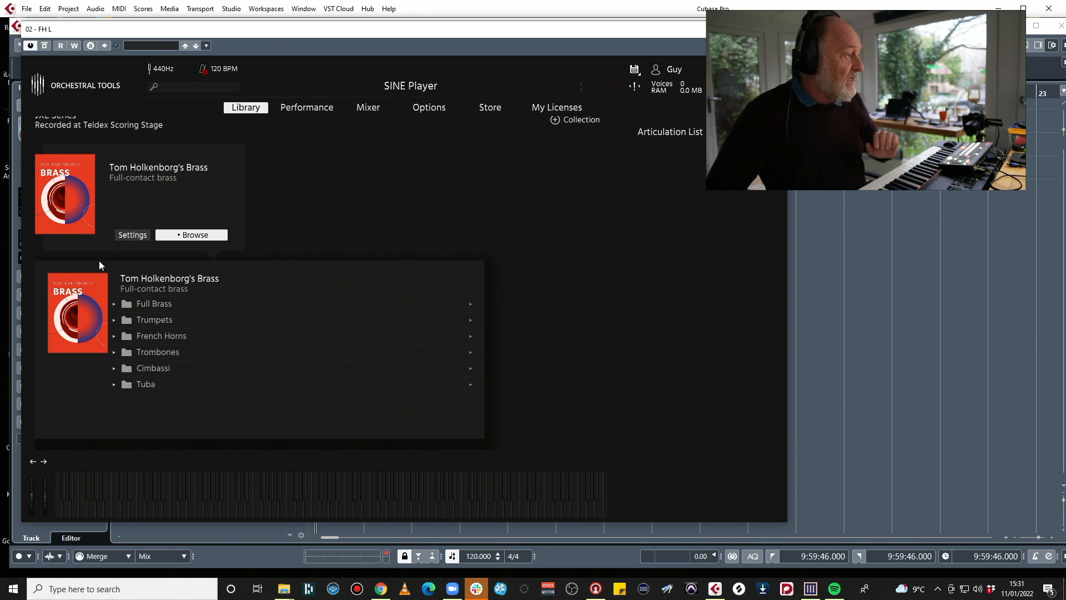
pyautogui.click(114, 336)
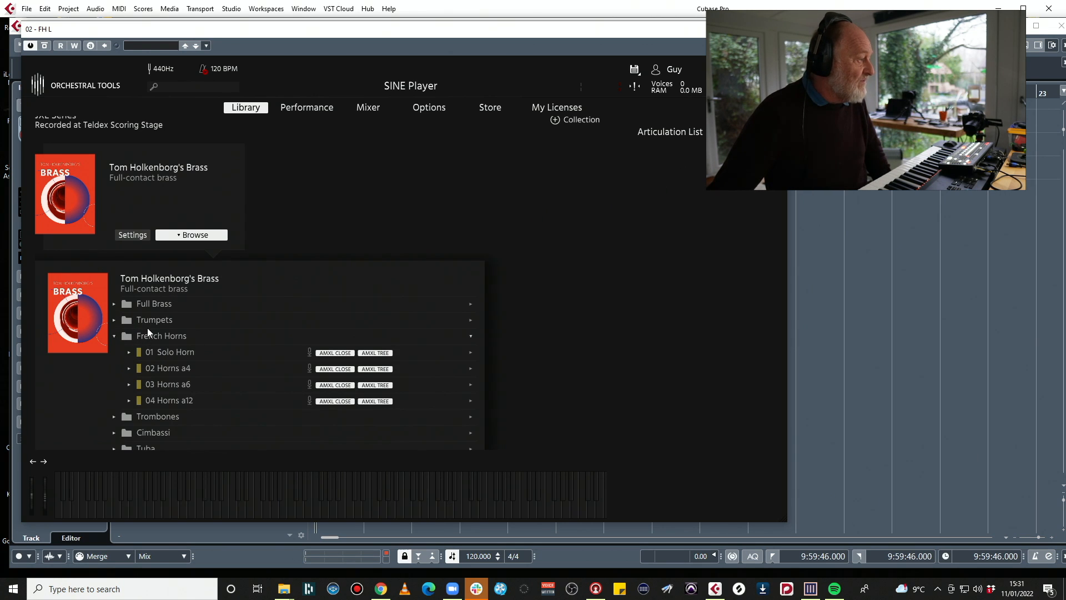
pyautogui.doubleClick(175, 367)
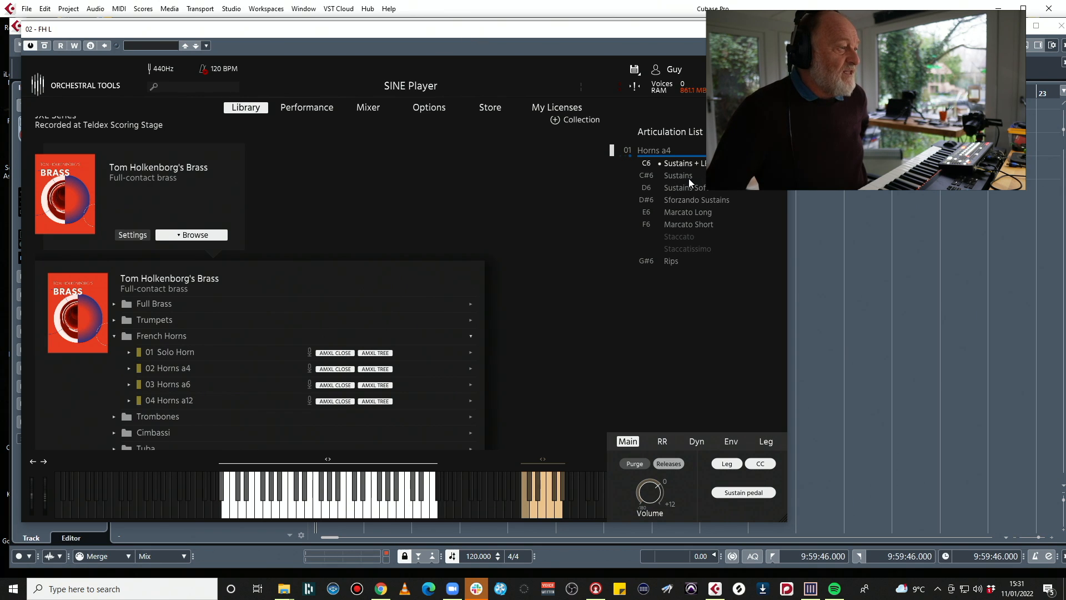
# Step: Record a six-bar sustained horn phrase on the FH L track from the project start and close its player
pyautogui.moveTo(405, 34); pyautogui.dragTo(598, 29)
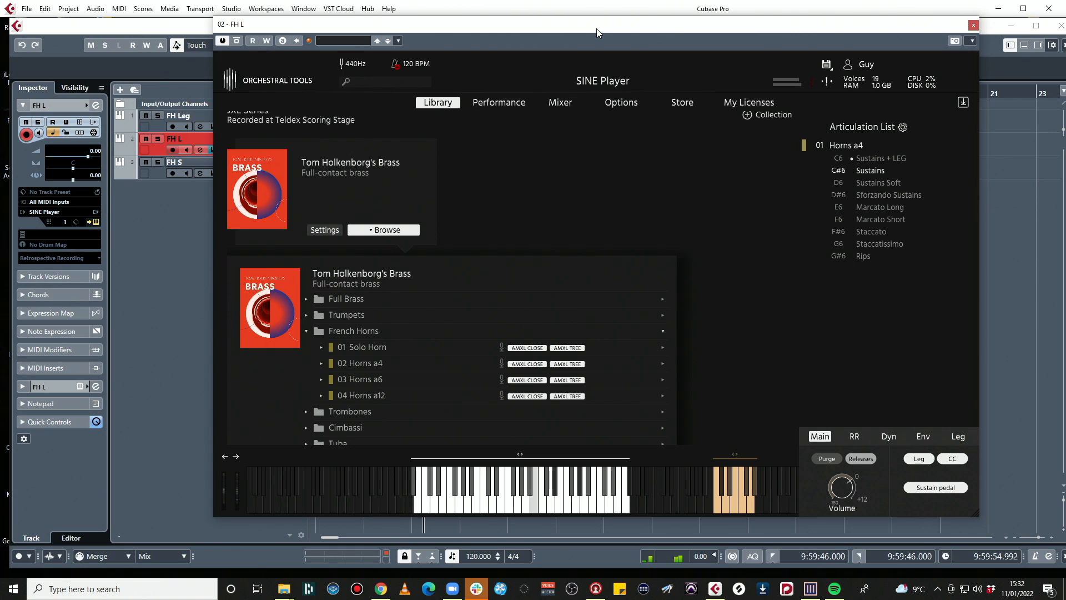
pyautogui.press('space')
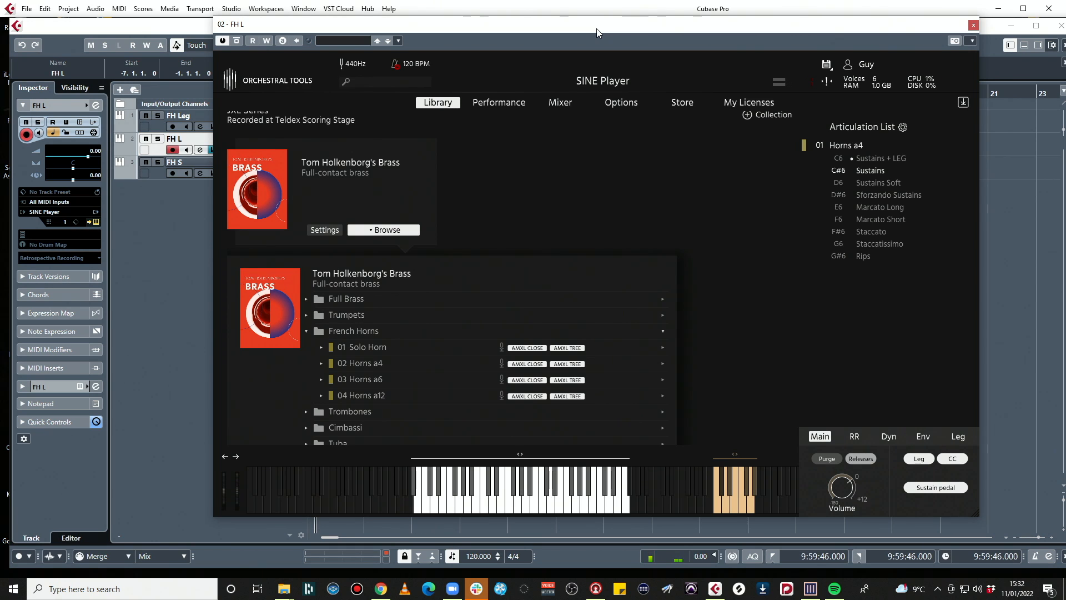
pyautogui.click(973, 26)
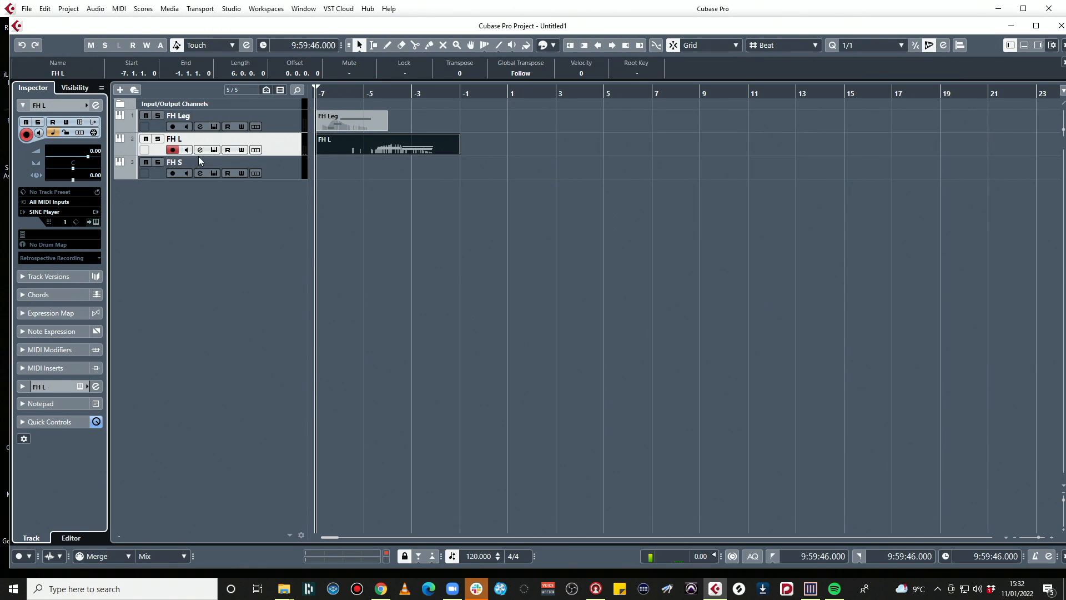
# Step: Check the FH S player's articulation list, and record a few short horn chords on FH S from the project start to bar -1
pyautogui.click(286, 168)
pyautogui.click(95, 221)
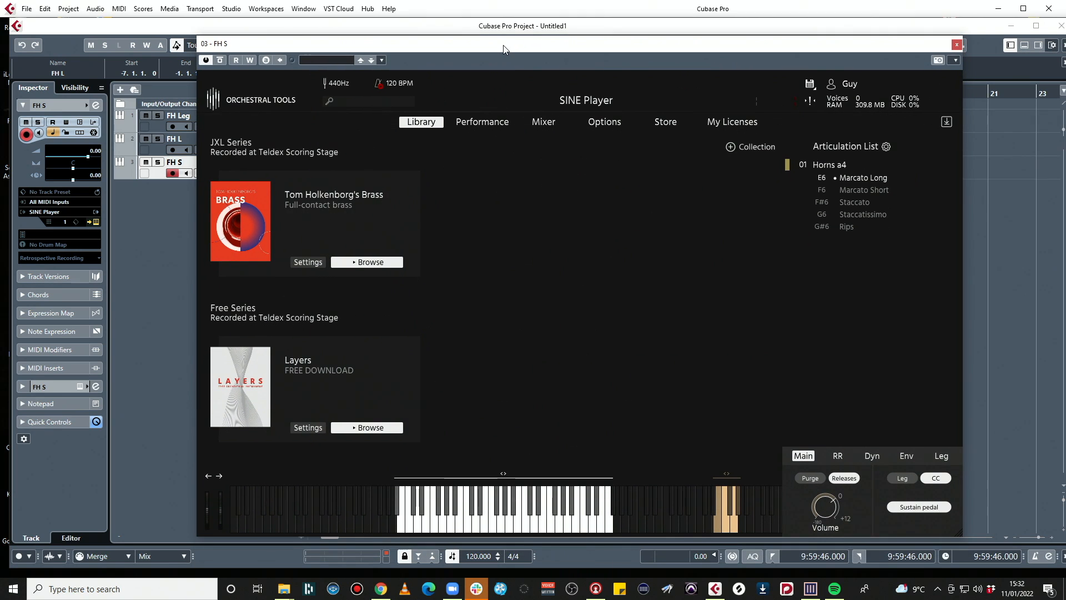
pyautogui.moveTo(503, 46); pyautogui.dragTo(503, 44)
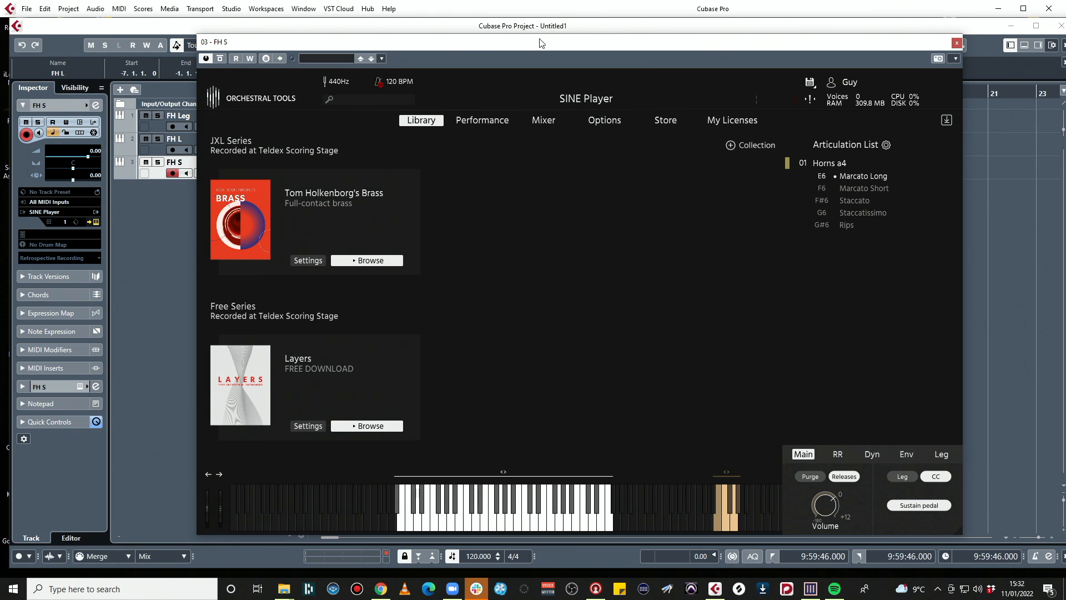
pyautogui.moveTo(542, 43); pyautogui.dragTo(1065, 49)
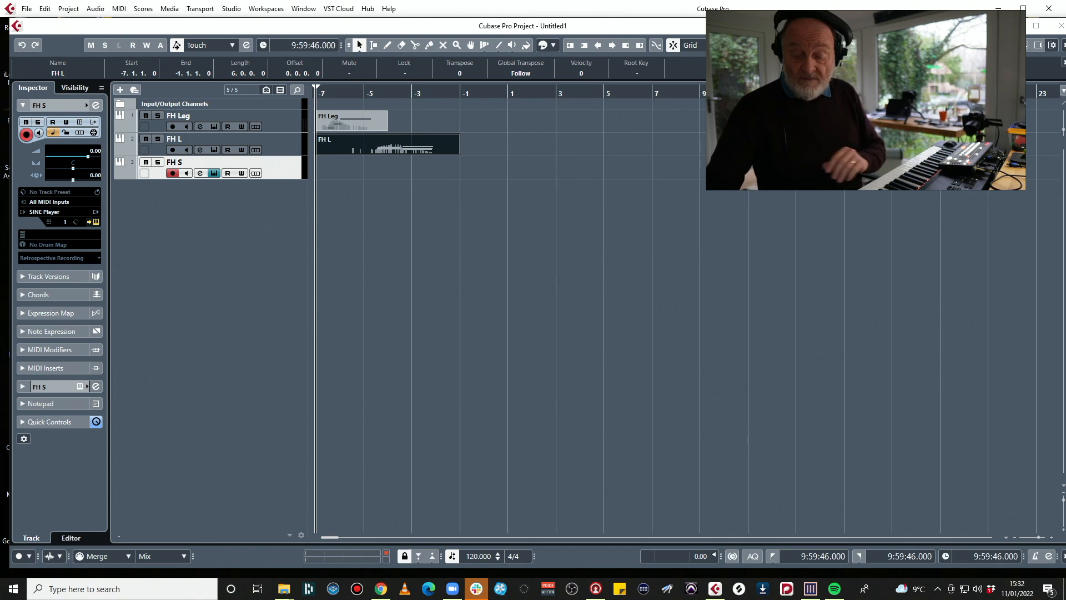
pyautogui.press('KP_Multiply')
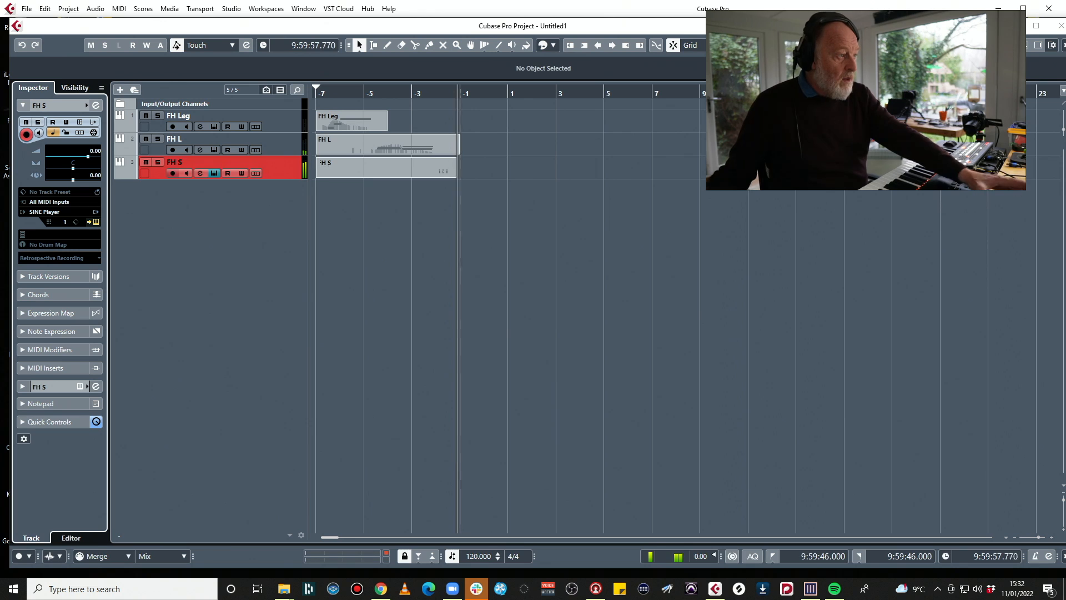
pyautogui.press('space')
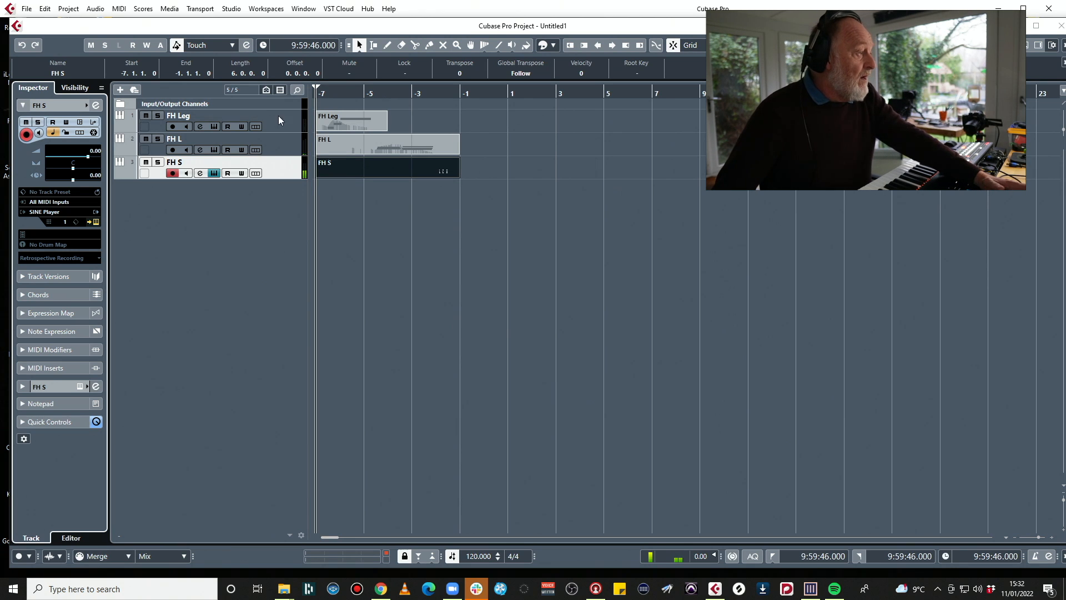
# Step: Play the recorded horn parts back from the project start with the FH L track selected
pyautogui.click(270, 143)
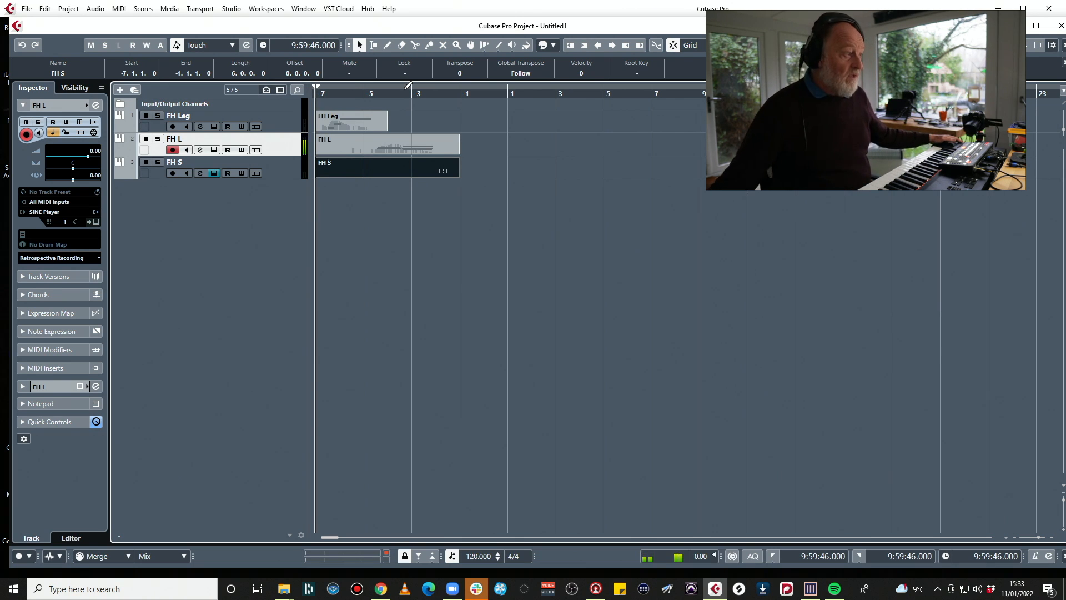
pyautogui.press('space')
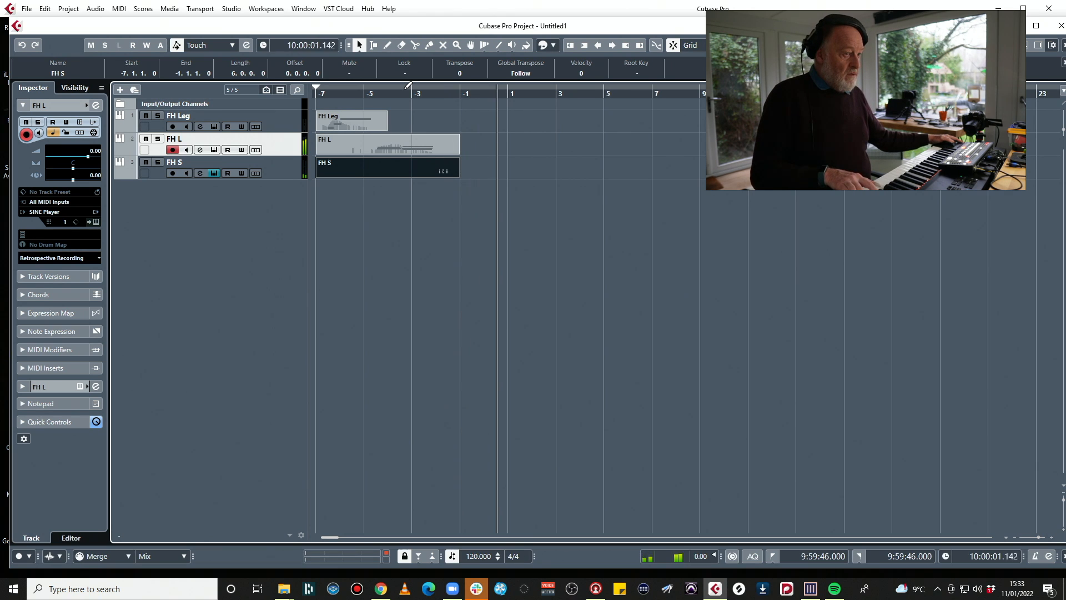
pyautogui.press('space')
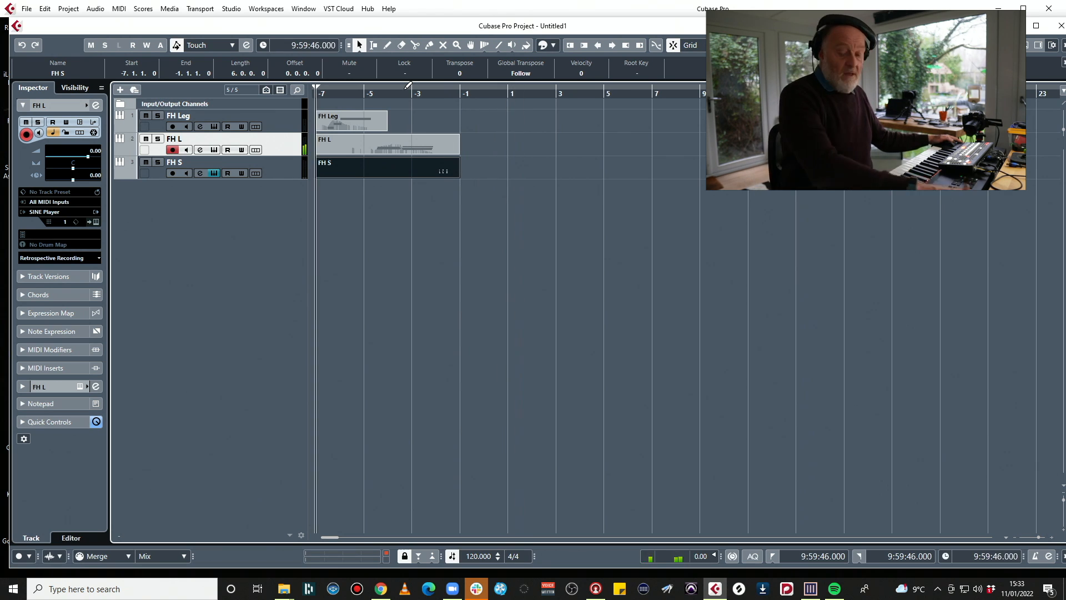
# Step: Record a sustained horn chord on the FH L track, starting from position 9:59:56.000
pyautogui.click(434, 94)
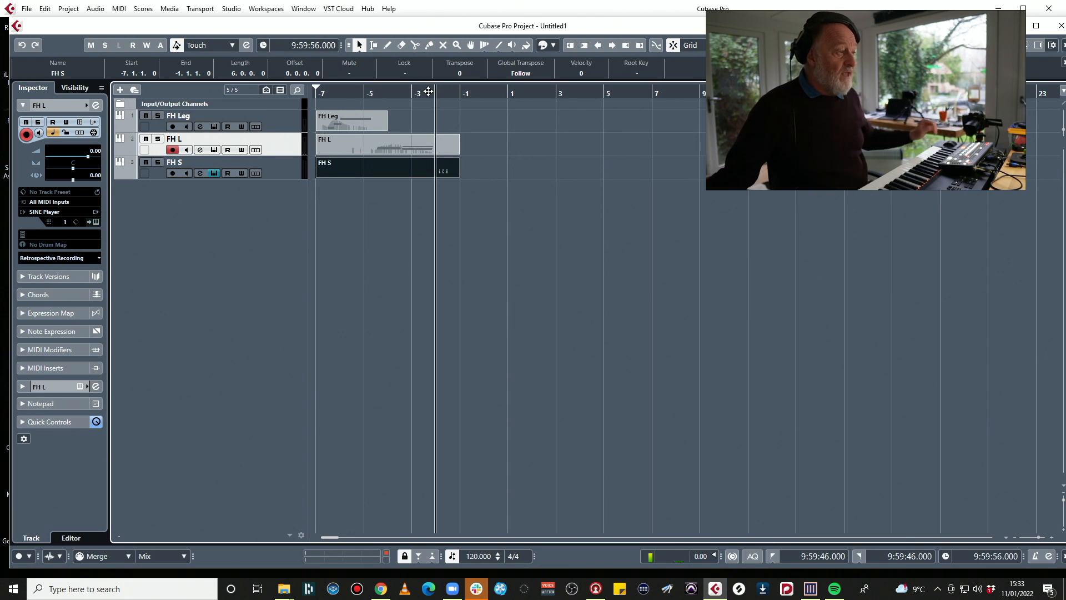
pyautogui.press('KP_Multiply')
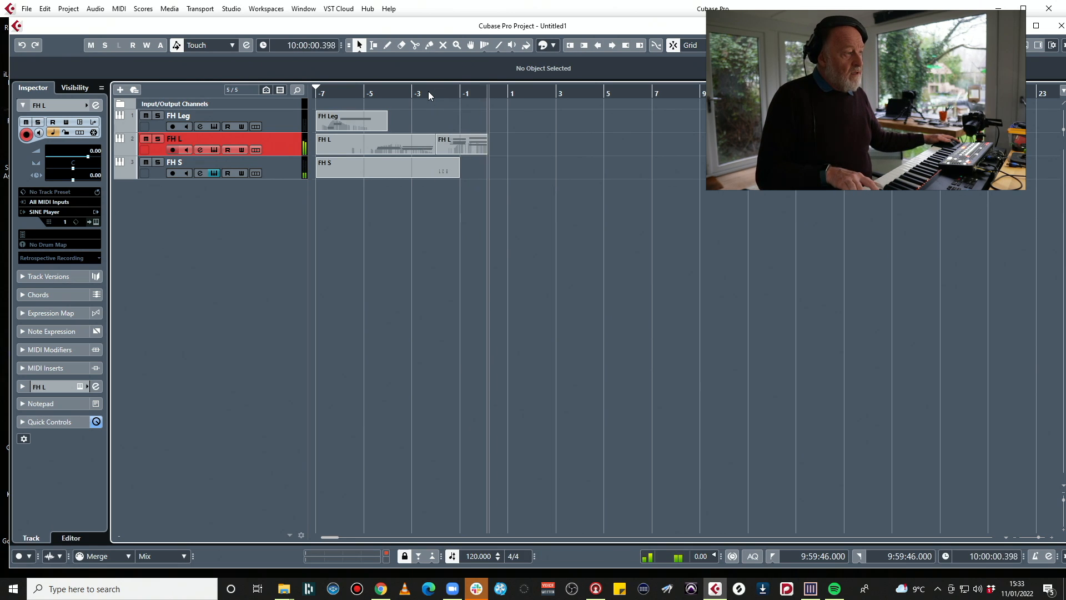
pyautogui.press('space')
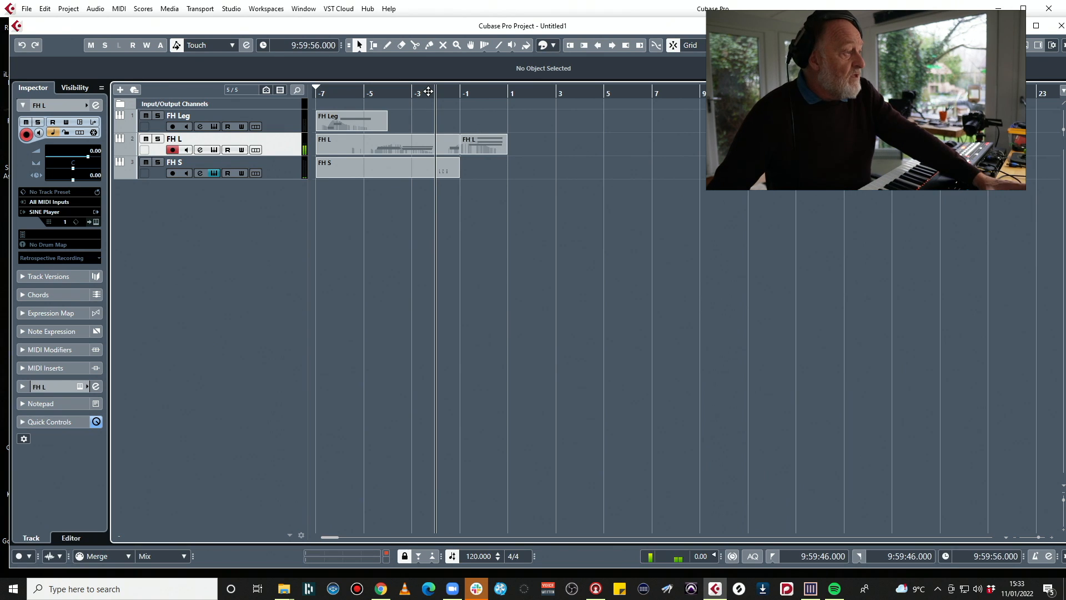
# Step: Check the active articulation in the FH S player and close the player window
pyautogui.click(293, 176)
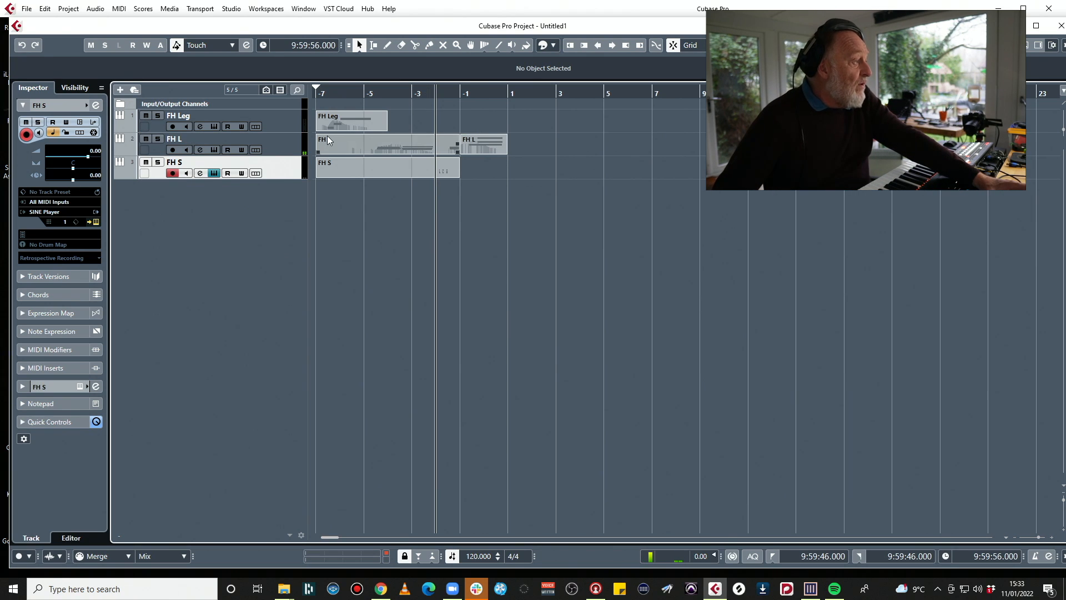
pyautogui.click(96, 222)
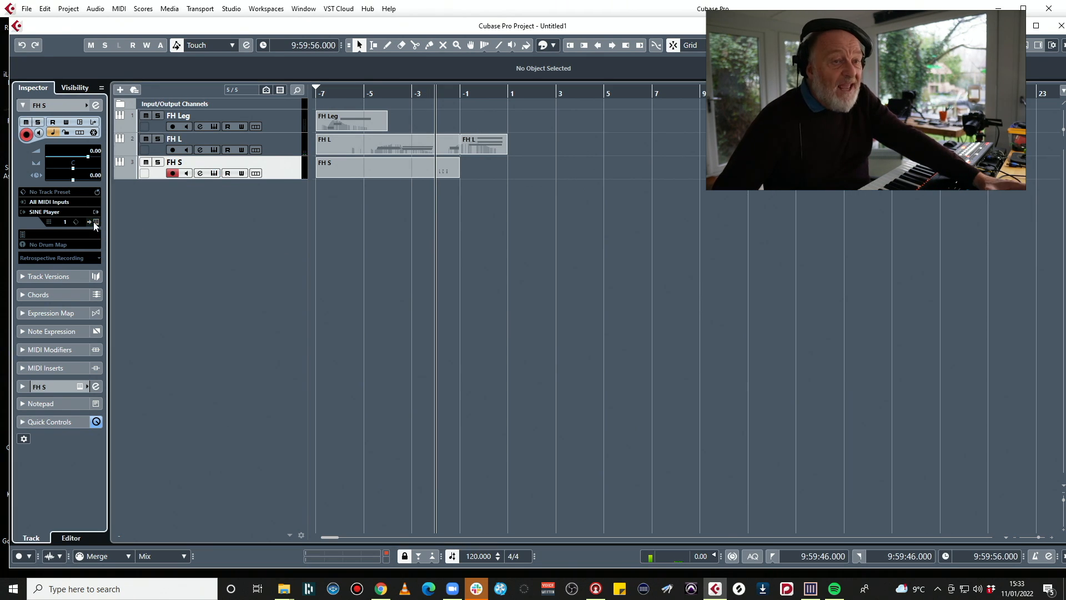
pyautogui.click(92, 222)
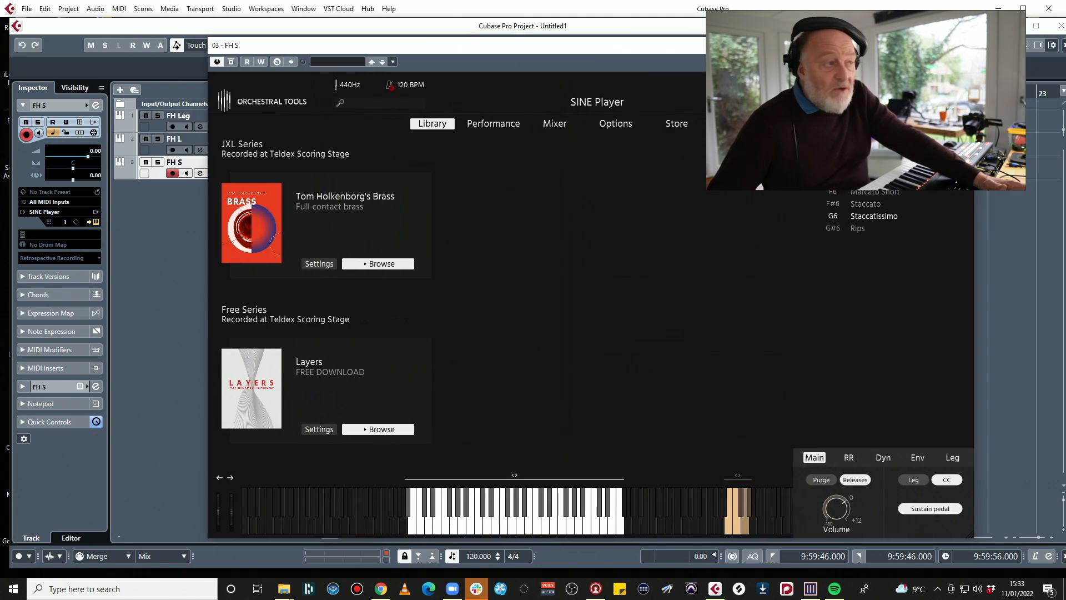
pyautogui.moveTo(712, 42); pyautogui.dragTo(673, 39)
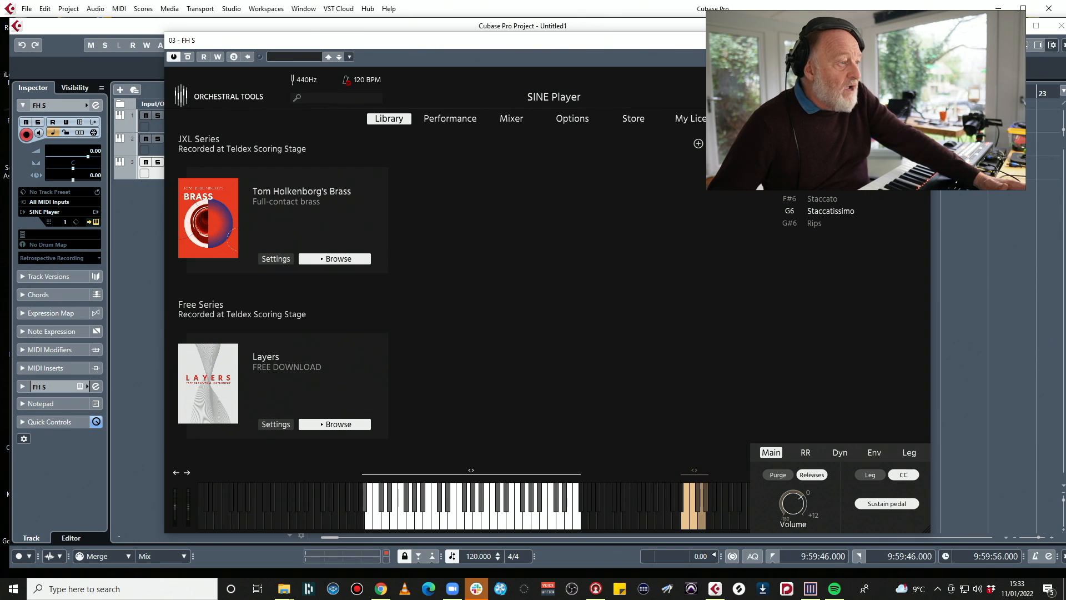
pyautogui.moveTo(587, 43); pyautogui.dragTo(1065, 35)
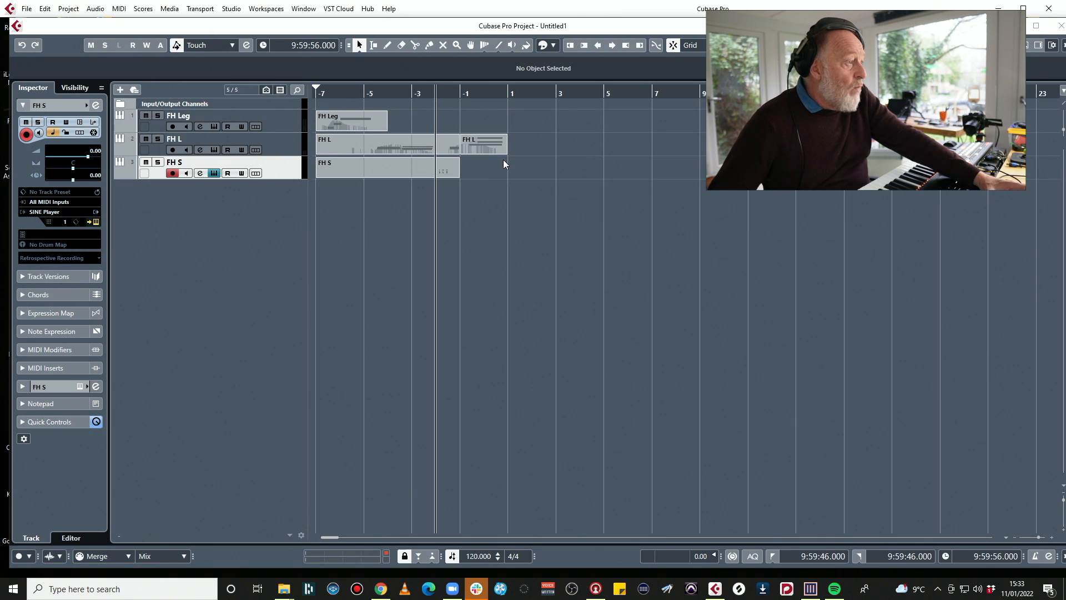
# Step: Extend the FH S clip's end to 5.2.1.0 and open it in the Key Editor with a taller note area
pyautogui.moveTo(457, 175); pyautogui.dragTo(608, 174)
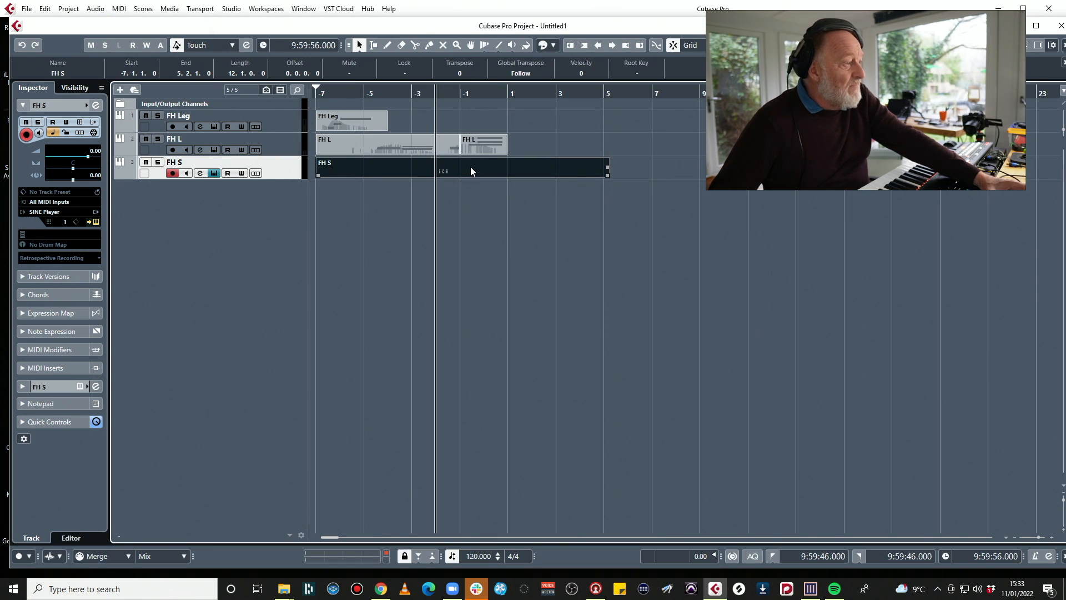
pyautogui.doubleClick(470, 167)
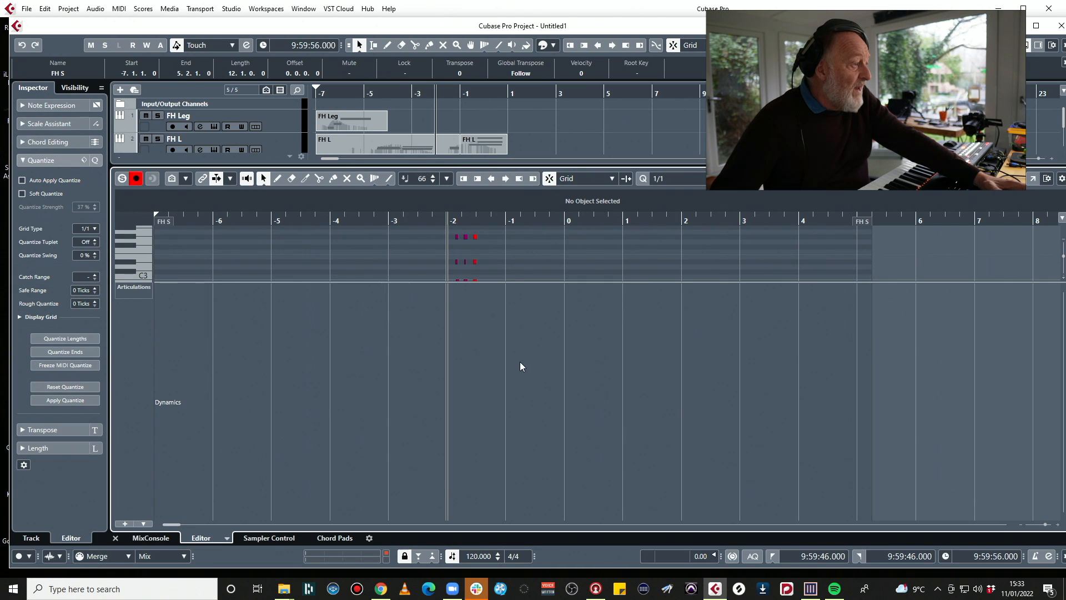
pyautogui.moveTo(522, 283); pyautogui.dragTo(516, 431)
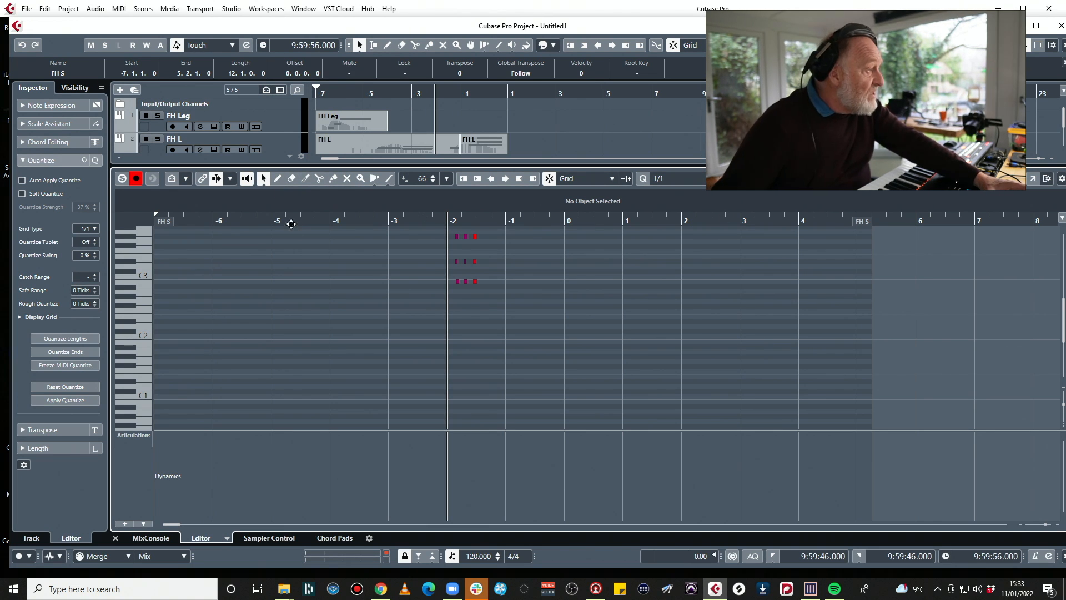
# Step: Draw keyswitch notes in the FH S clip: G6 at bar -3 and E6 at bar -2
pyautogui.scroll(10, 405, 372)
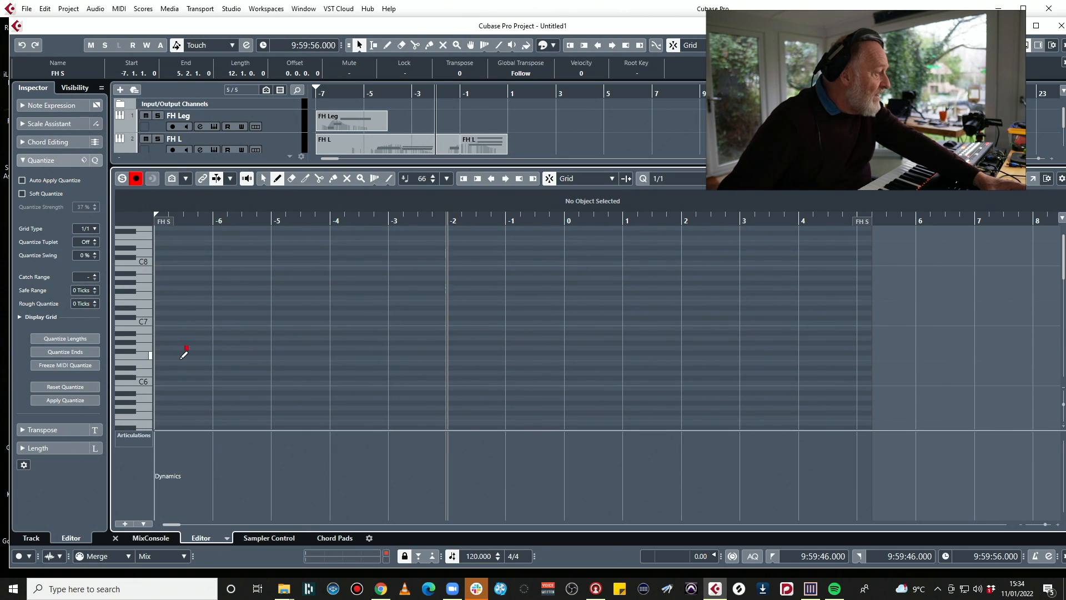
pyautogui.click(391, 348)
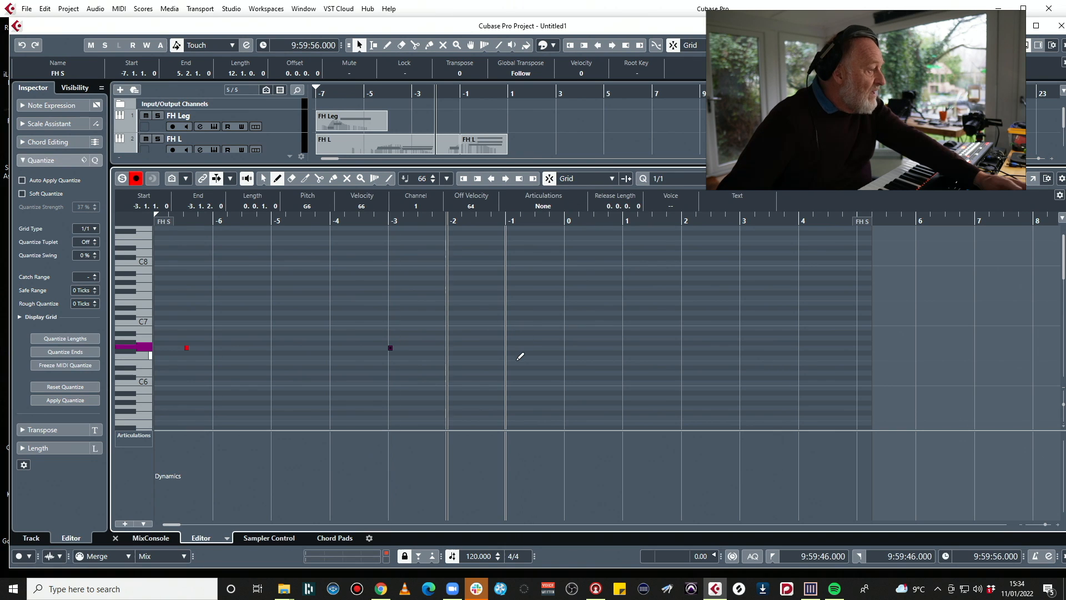
pyautogui.click(488, 362)
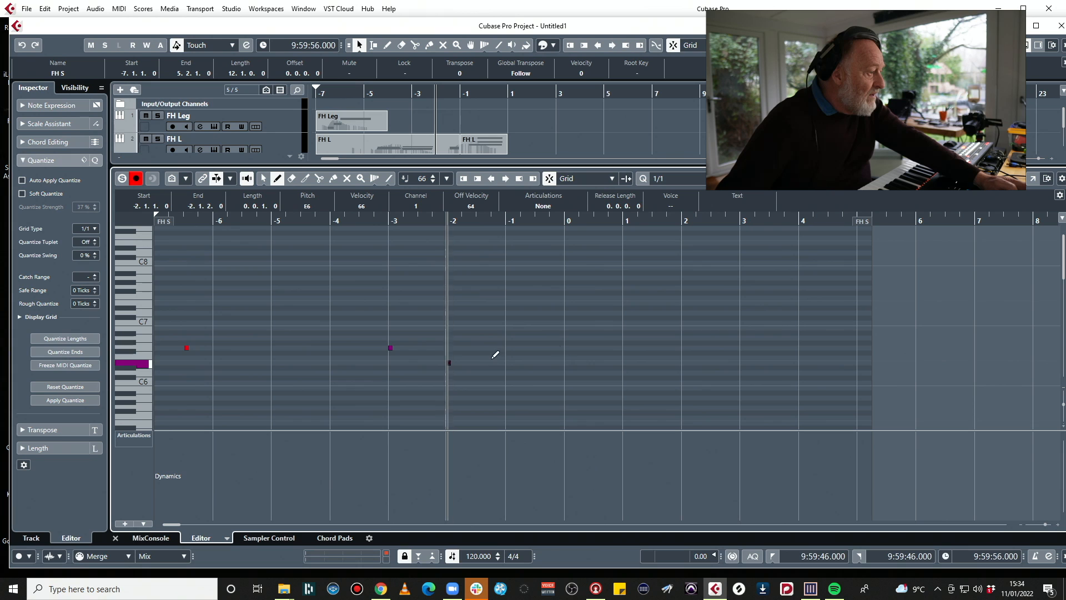
# Step: Try nudging the E6 keyswitch note one bar later, and move it back to bar -2
pyautogui.press('space')
pyautogui.press('space')
pyautogui.press('1')
pyautogui.moveTo(435, 354); pyautogui.dragTo(466, 358)
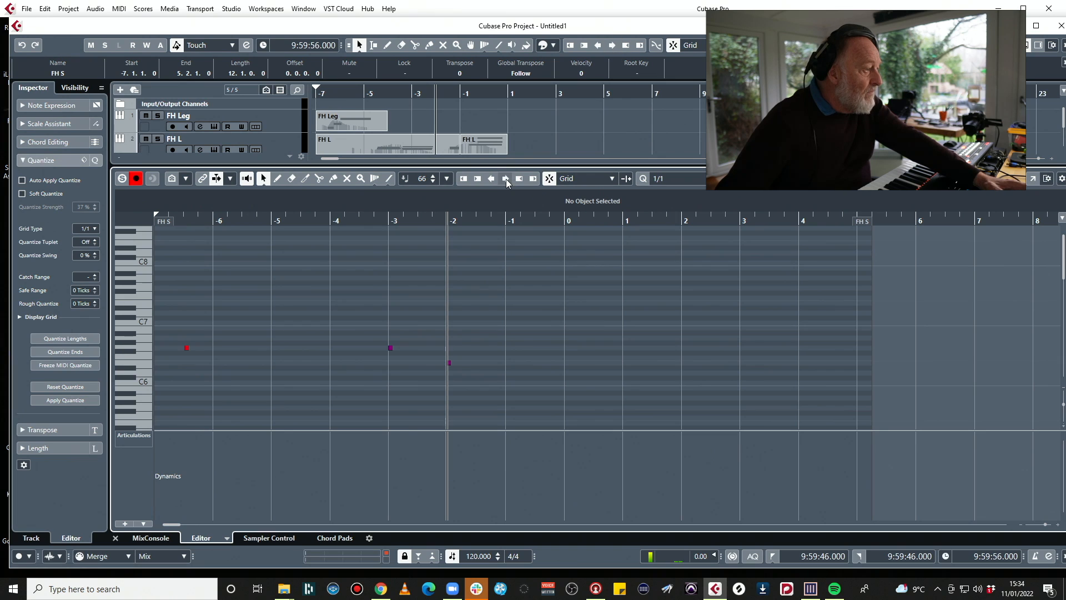
pyautogui.moveTo(435, 348); pyautogui.dragTo(508, 365)
pyautogui.scroll(-5, 610, 394)
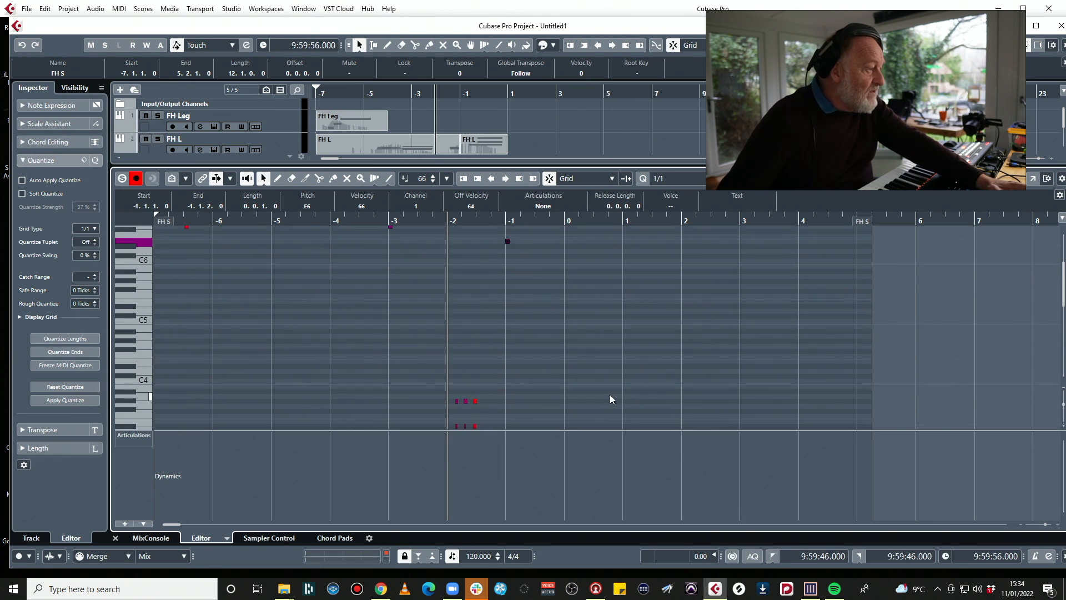
pyautogui.scroll(-5, 561, 348)
pyautogui.scroll(2, 561, 348)
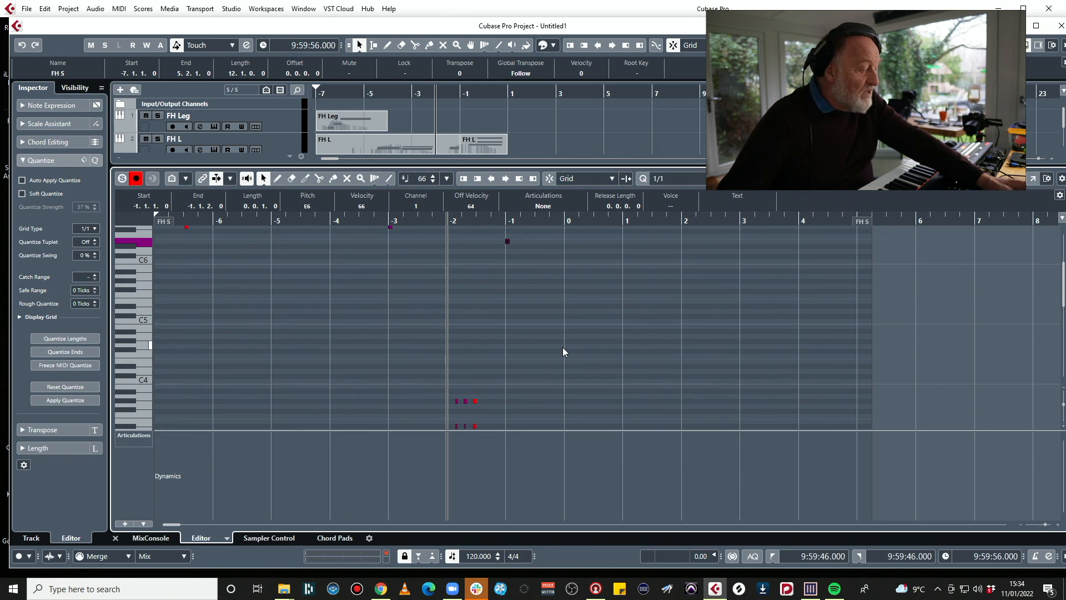
pyautogui.click(492, 178)
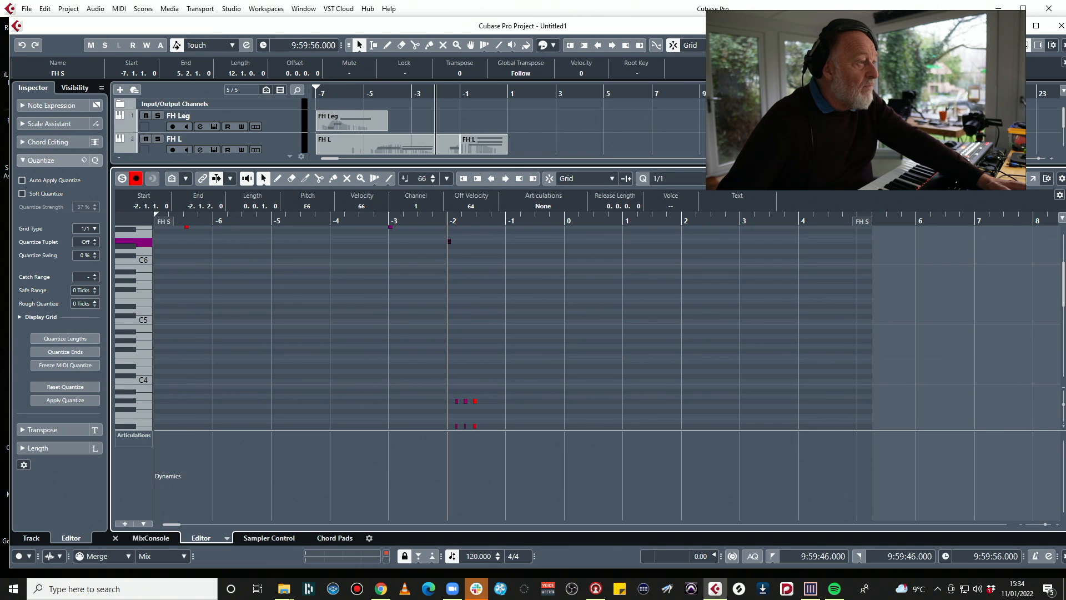
# Step: Set the quantize grid to 1/64 and nudge the E6 keyswitch note past the short chords to -2.3.1.60
pyautogui.press('Tab')
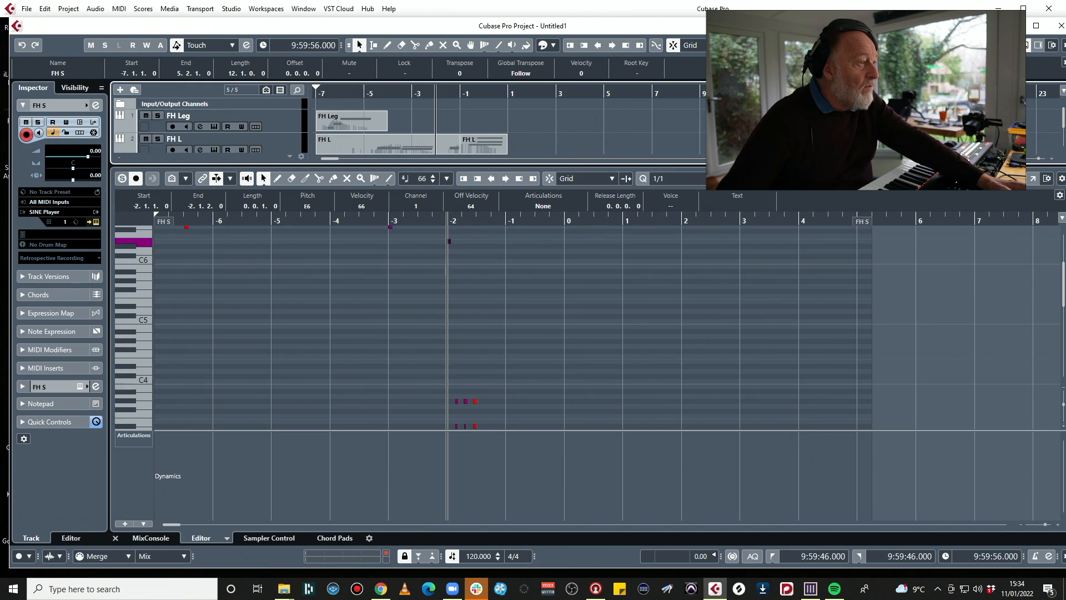
pyautogui.click(870, 45)
pyautogui.click(877, 146)
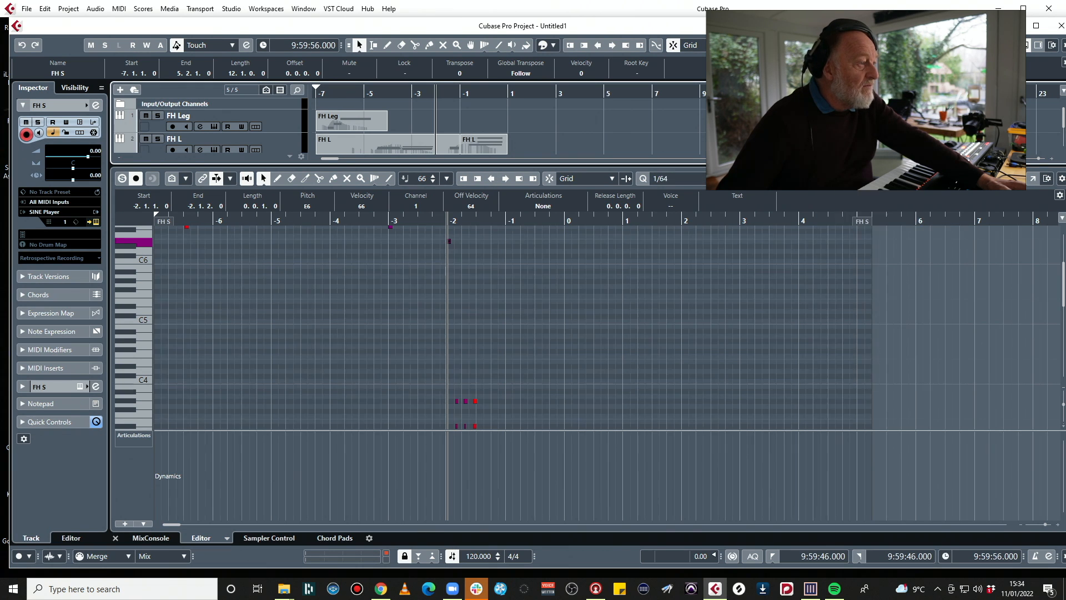
pyautogui.click(506, 178)
pyautogui.click(507, 178)
pyautogui.click(506, 178)
pyautogui.click(506, 178)
pyautogui.click(506, 178)
pyautogui.click(506, 178)
pyautogui.click(506, 179)
pyautogui.click(506, 178)
pyautogui.click(506, 178)
pyautogui.click(506, 178)
pyautogui.click(507, 178)
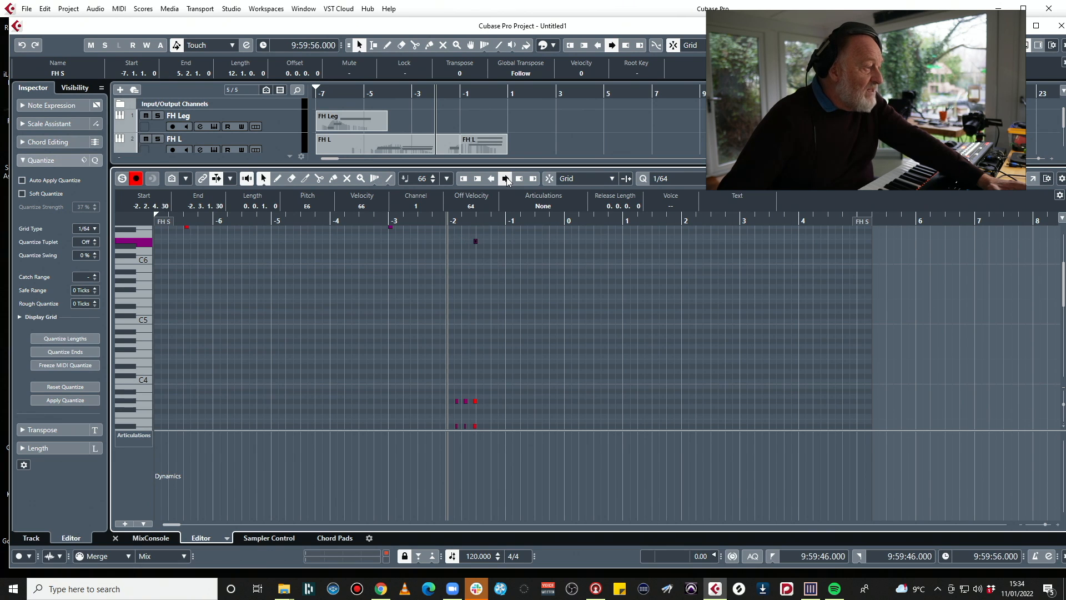
pyautogui.click(506, 179)
pyautogui.click(507, 178)
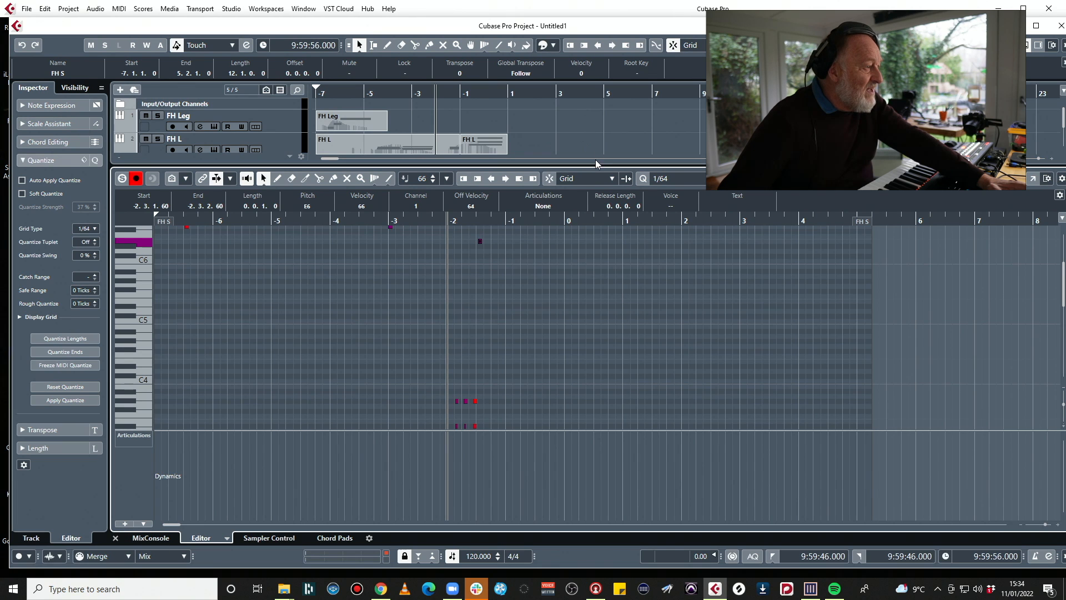
# Step: Enlarge the track area above the editor and display the second FH L clip's notes in the Key Editor
pyautogui.moveTo(596, 166); pyautogui.dragTo(596, 332)
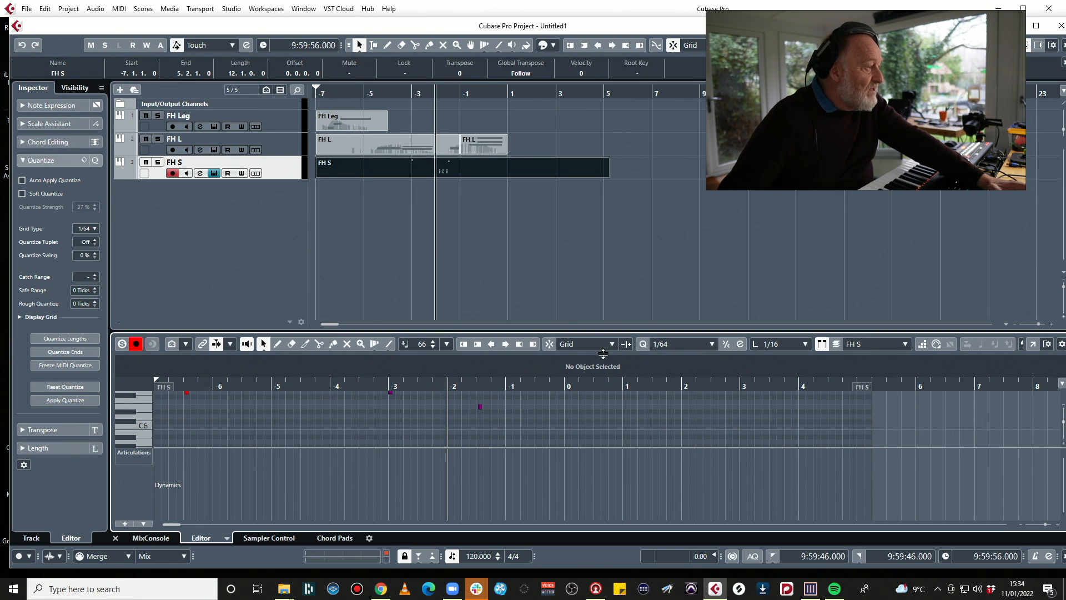
pyautogui.click(272, 157)
pyautogui.click(473, 148)
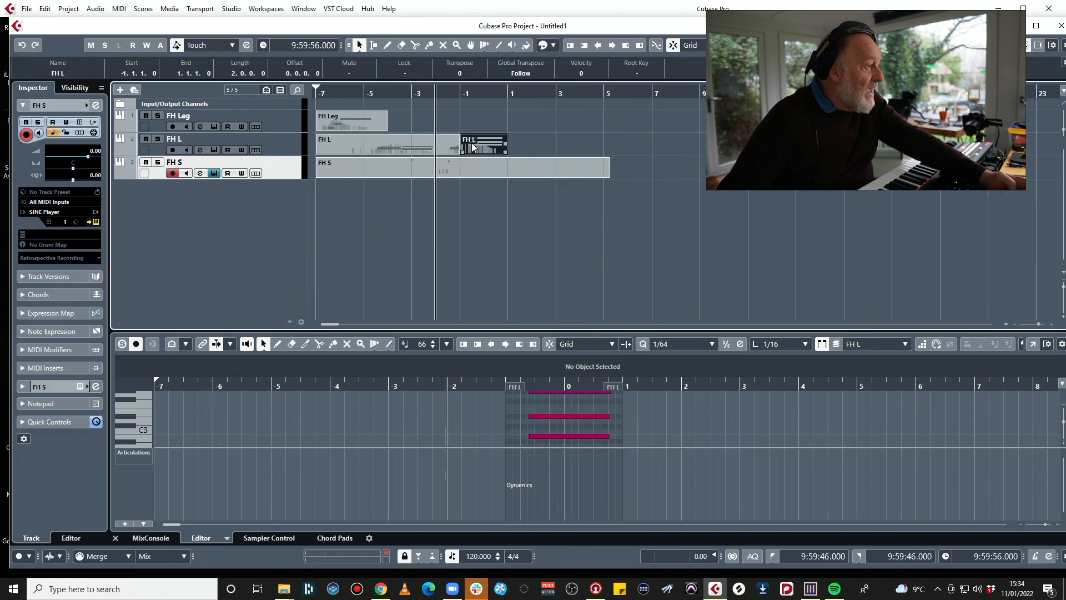
# Step: Copy the second FH L clip onto the FH S track at -2.4.3.90 and glue it into the long FH S clip
pyautogui.moveTo(474, 147); pyautogui.dragTo(476, 173)
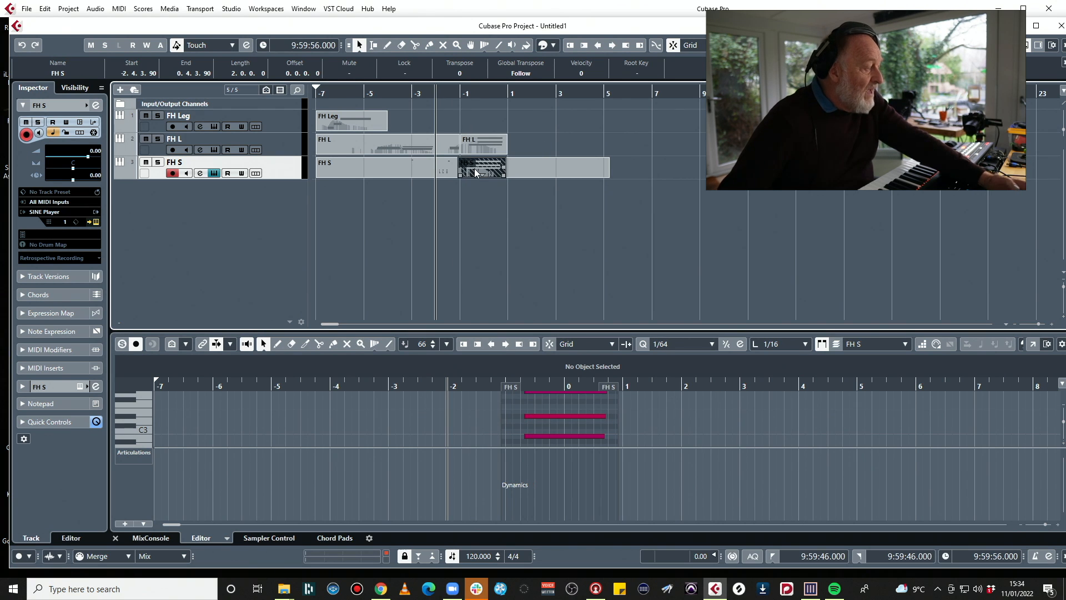
pyautogui.press('4')
pyautogui.click(517, 163)
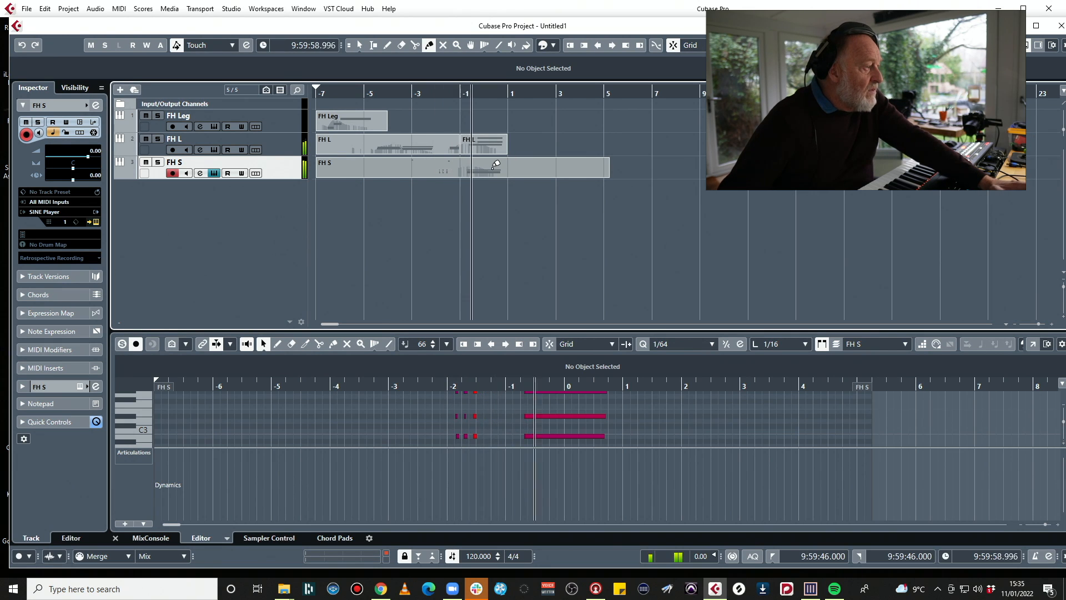
pyautogui.press('space')
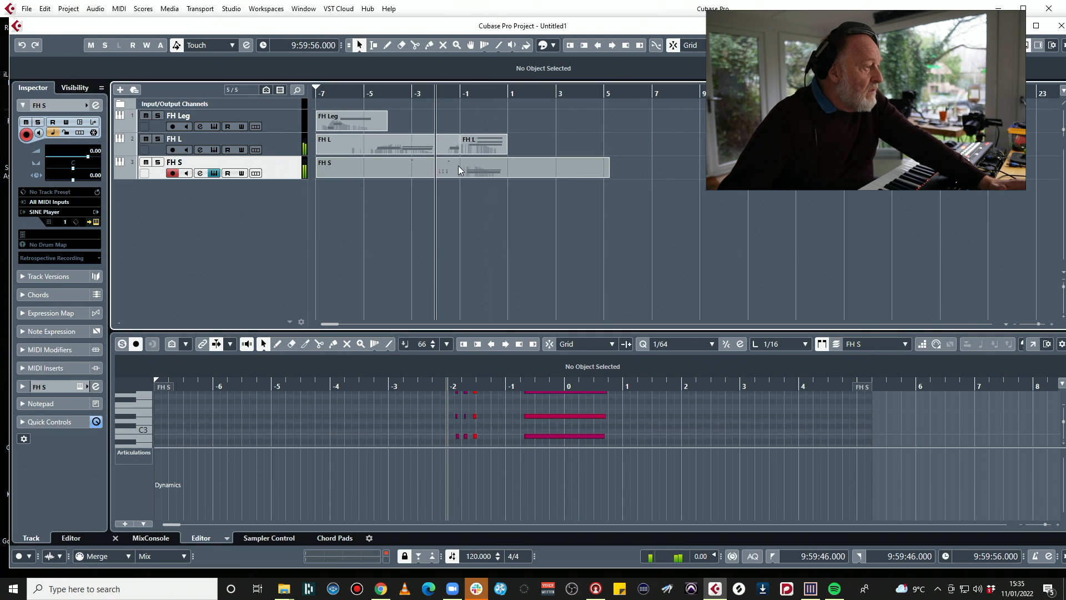
# Step: Enlarge the Key Editor for the FH S clip and move the middle G6 keyswitch note to -3.2.1.30
pyautogui.press('1')
pyautogui.click(437, 167)
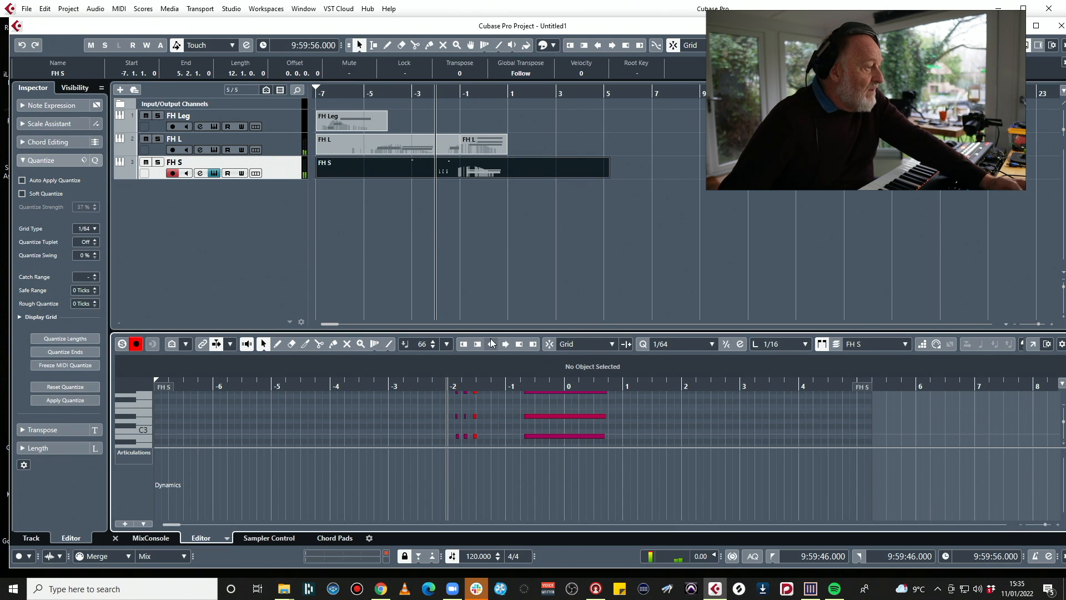
pyautogui.moveTo(493, 331); pyautogui.dragTo(505, 209)
pyautogui.scroll(6, 503, 329)
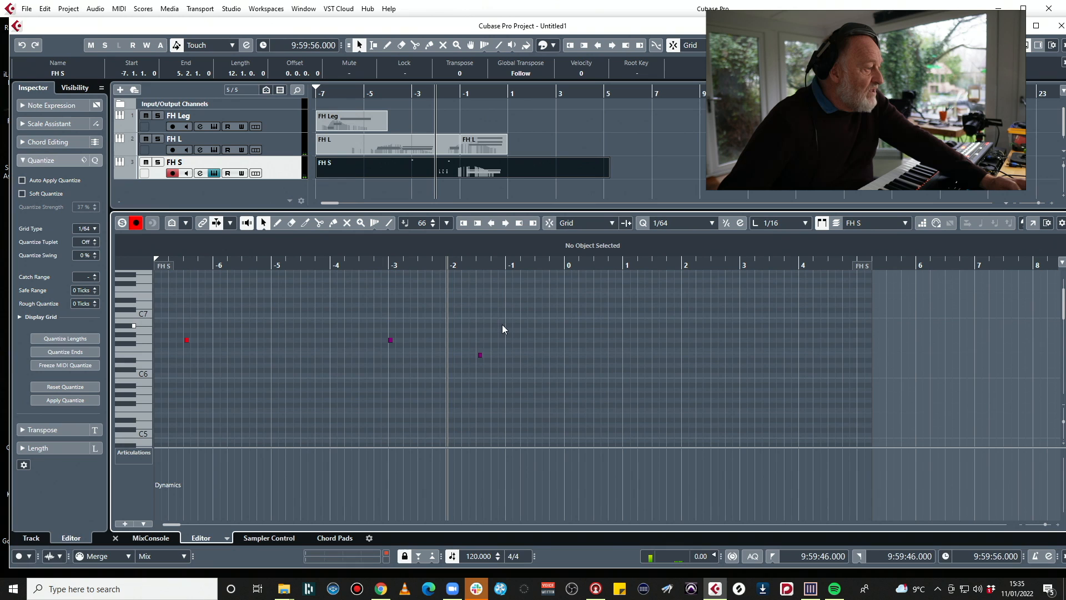
pyautogui.click(391, 340)
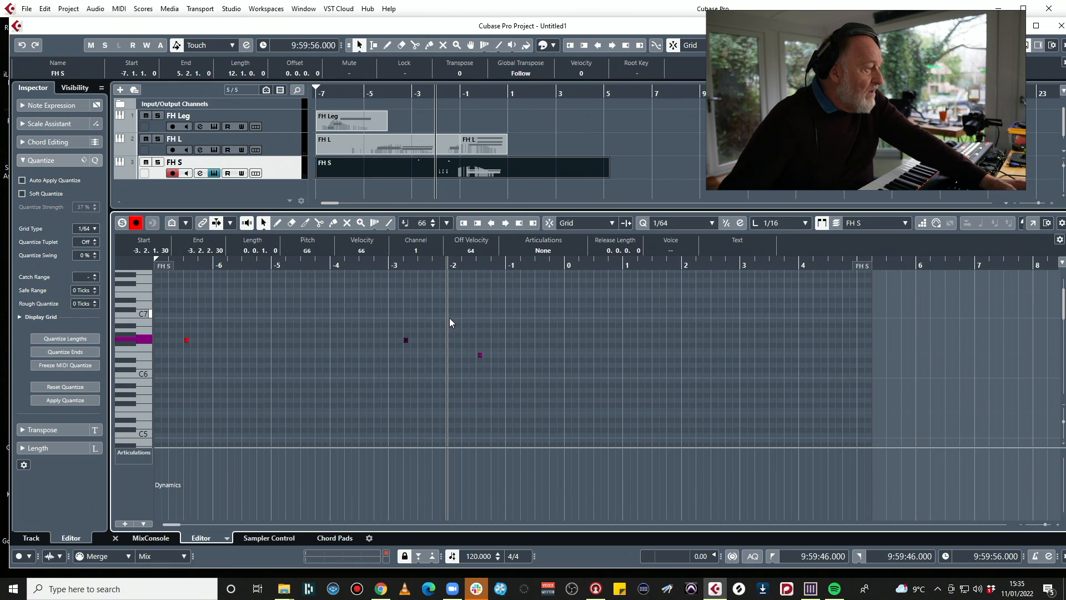
# Step: Check the playback start ahead of the moved keyswitch, and play the three horn tracks through from bar -7
pyautogui.click(361, 266)
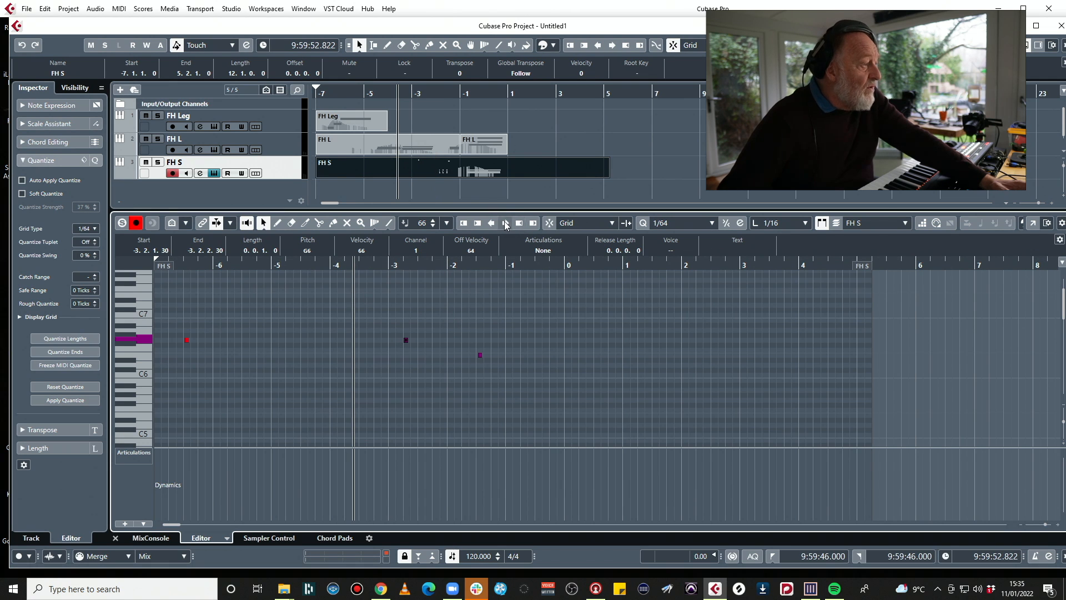
pyautogui.press('Return')
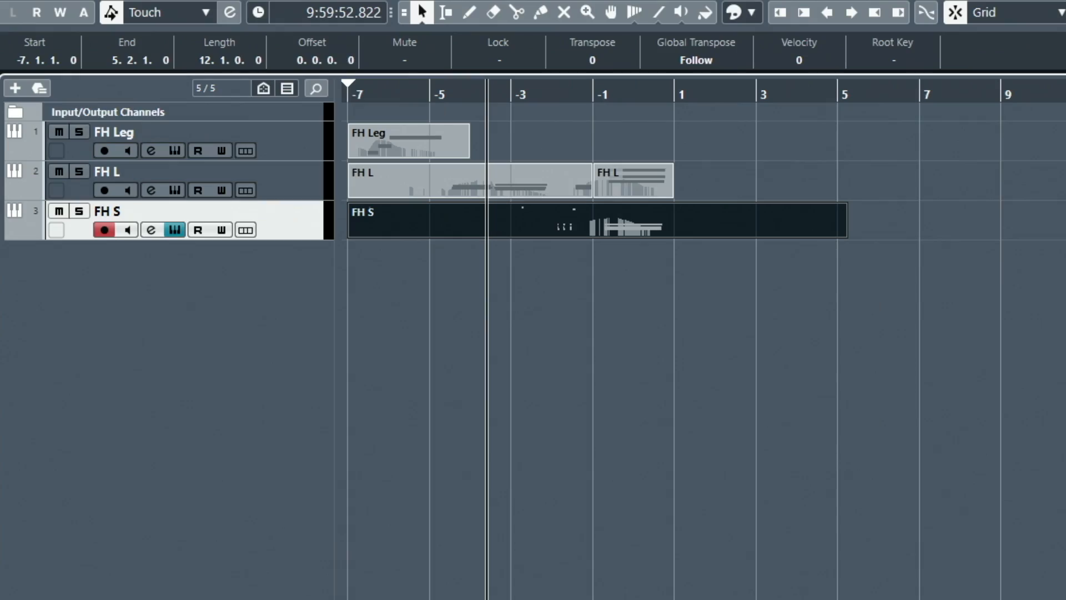
pyautogui.click(354, 92)
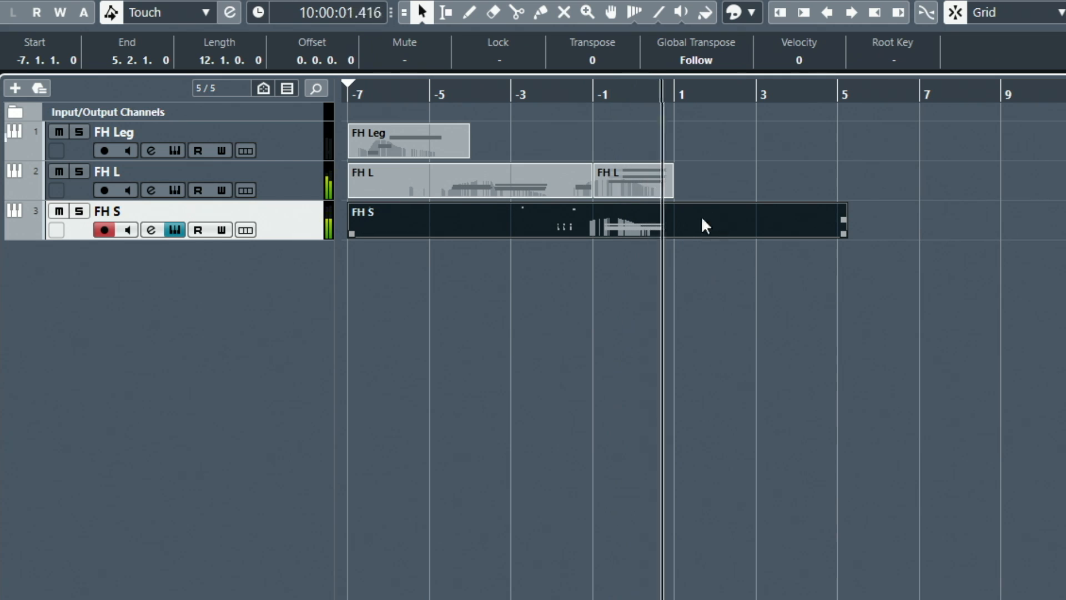
# Step: Select the FH Leg, FH L and FH S tracks together so that all three are record-enabled
pyautogui.keyDown('shift'); pyautogui.click(289, 151); pyautogui.keyUp('shift')
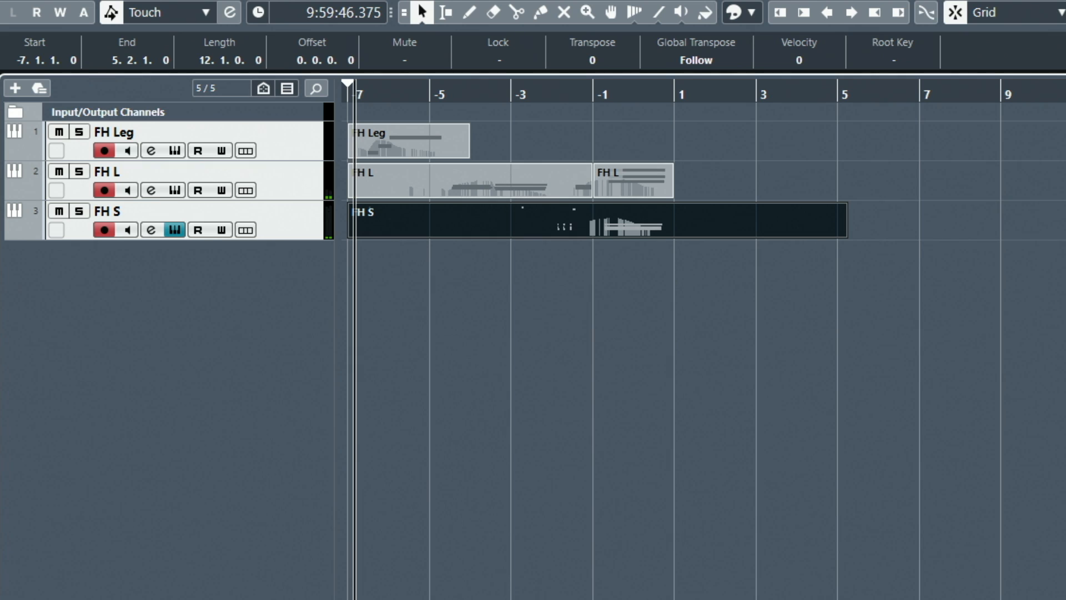